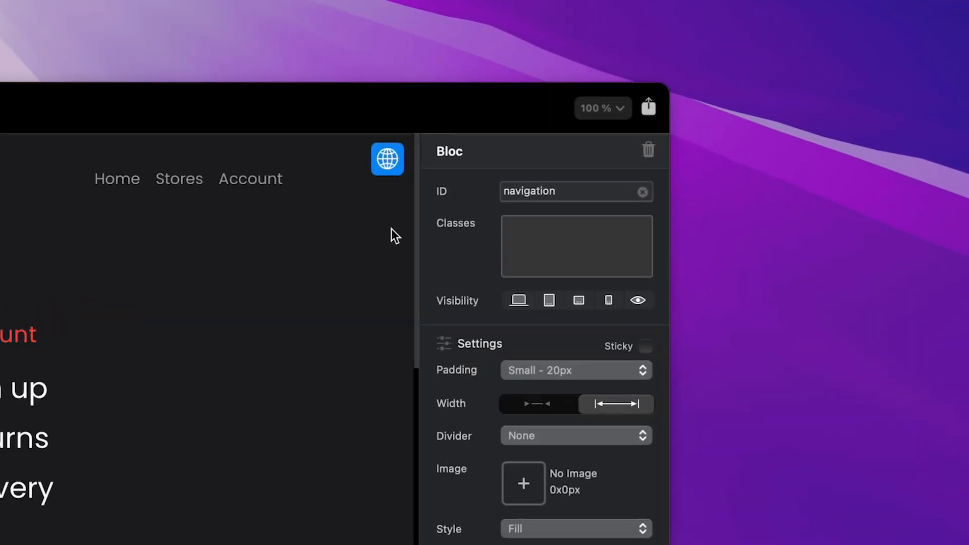
Give the bloc holding the Shop, Stores and Account link columns the ID mega-menu and set it hidden by default
click(470, 209)
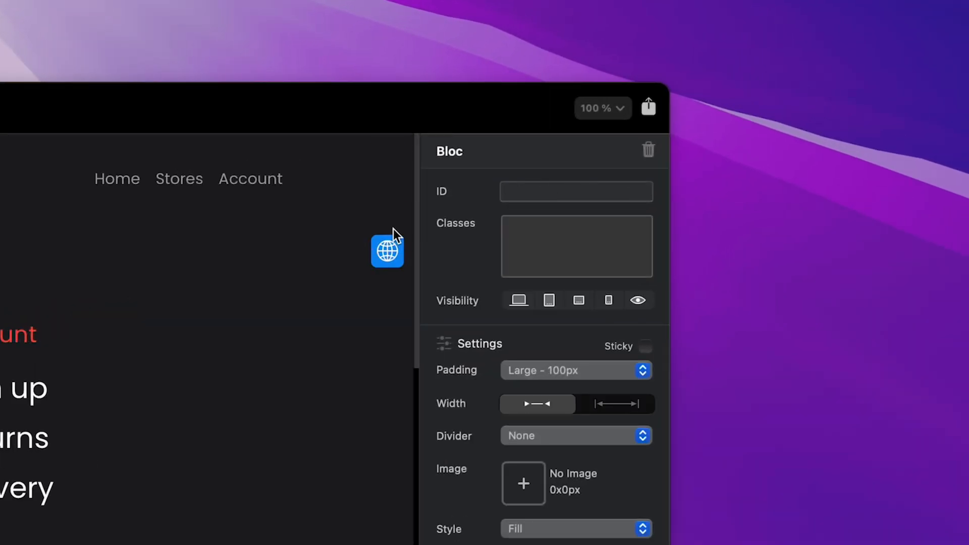
click(527, 191)
text(mega-menu)
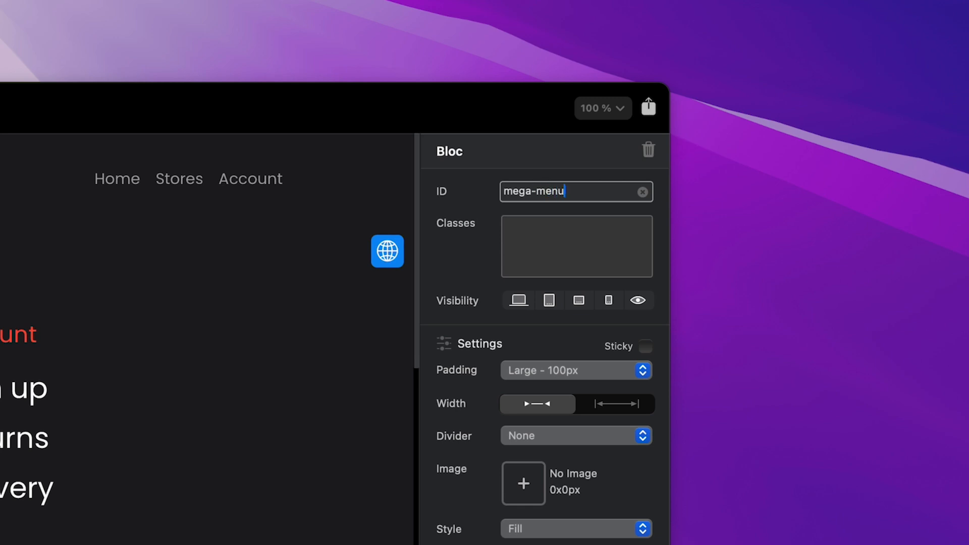
key(super+a)
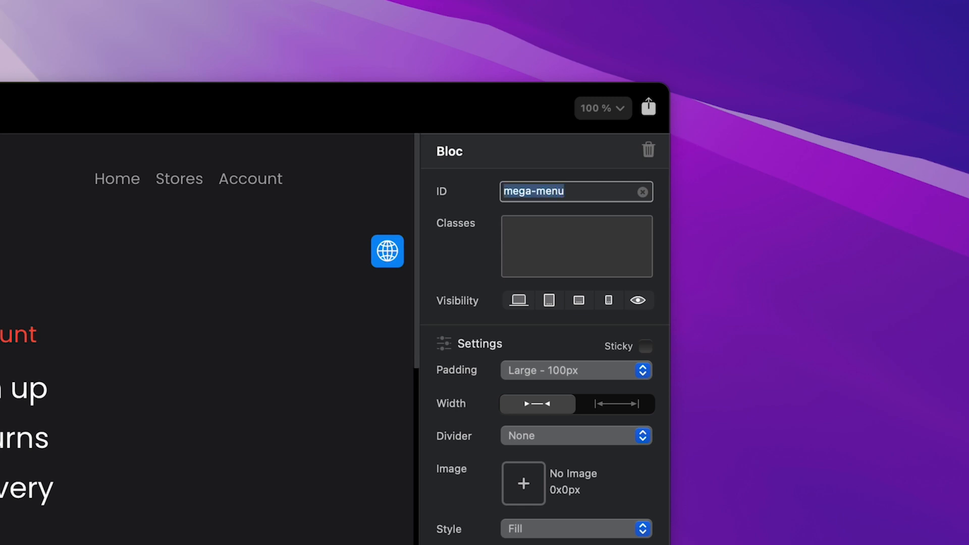
click(639, 297)
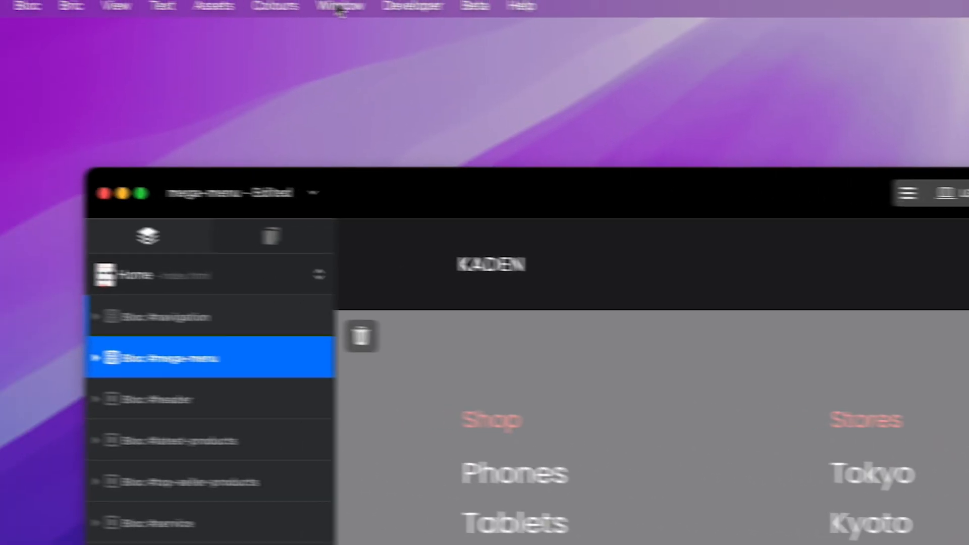
Open the Interaction Manager and add a new interaction named showMenu
click(339, 7)
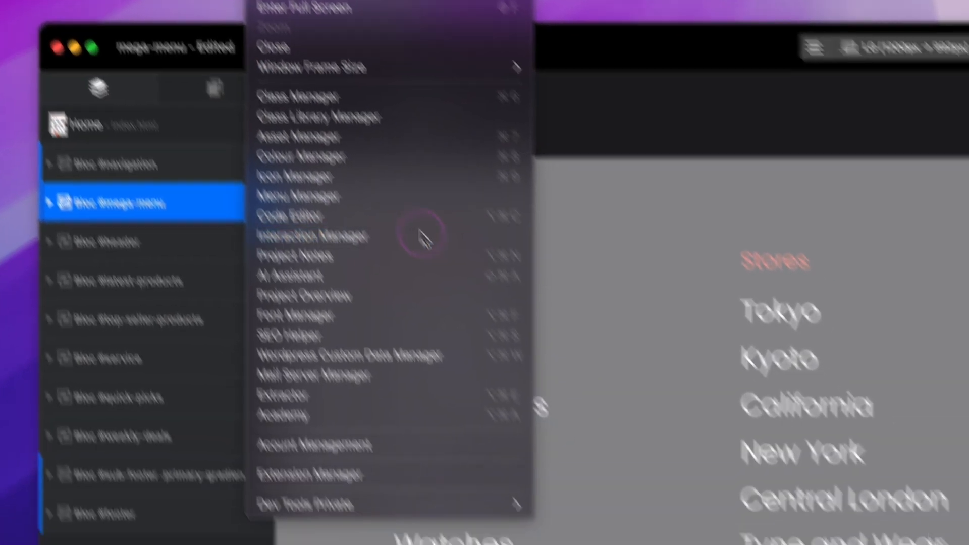
click(551, 398)
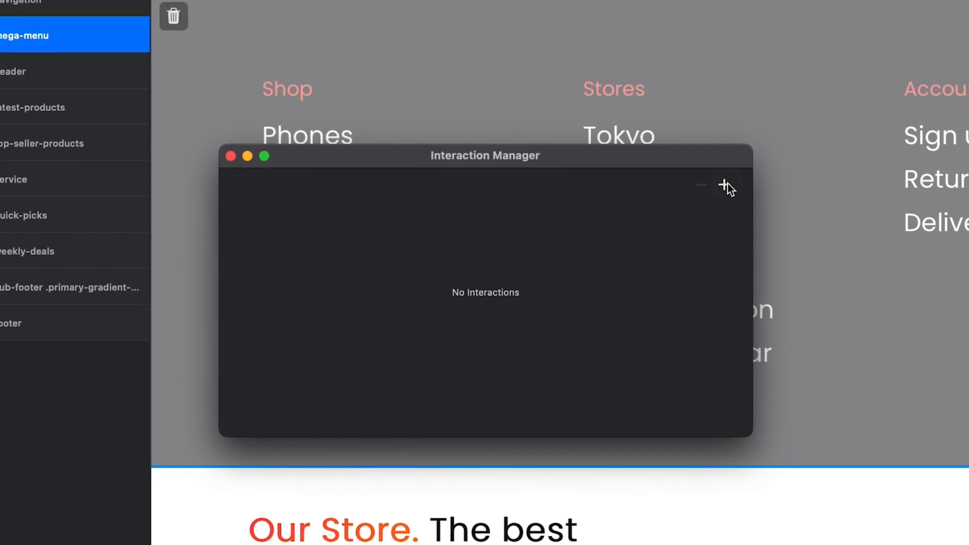
click(728, 185)
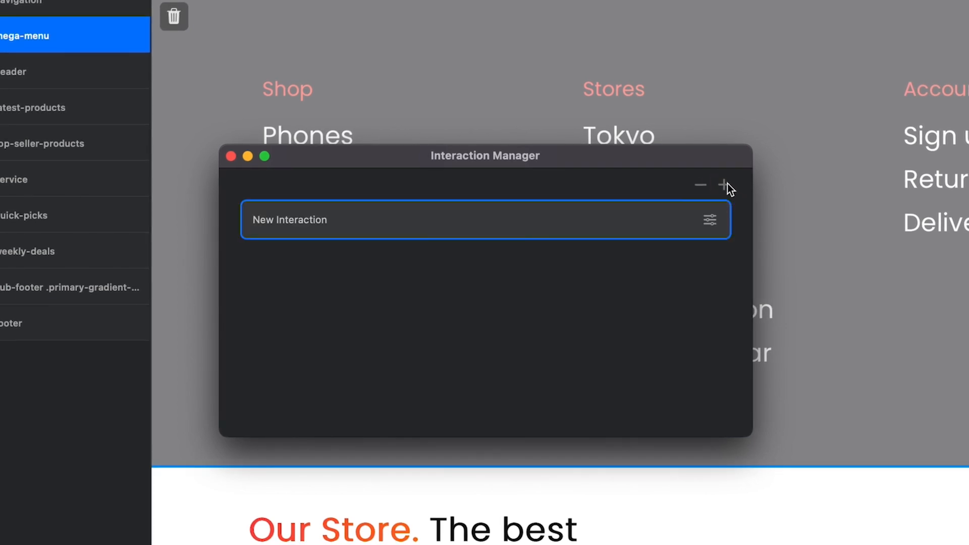
double_click(287, 219)
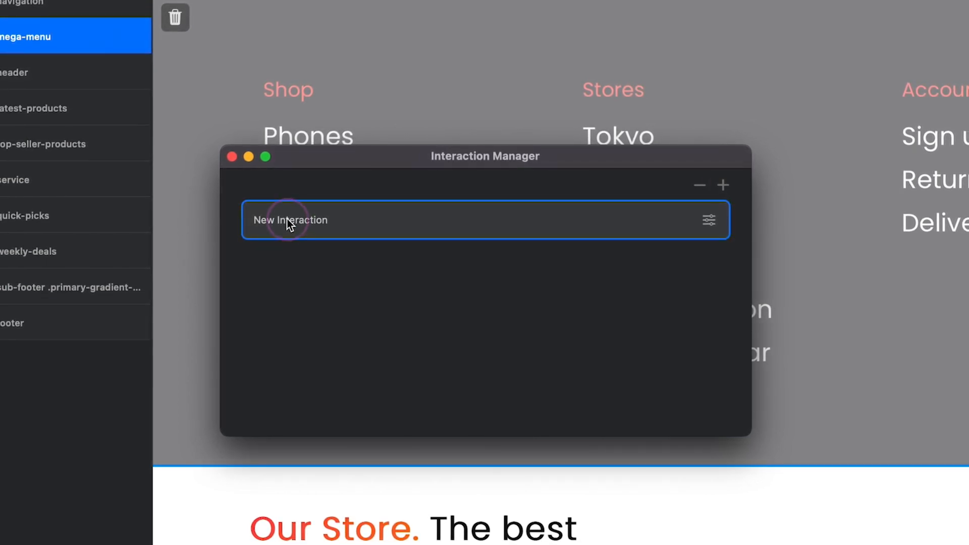
text(showMenu)
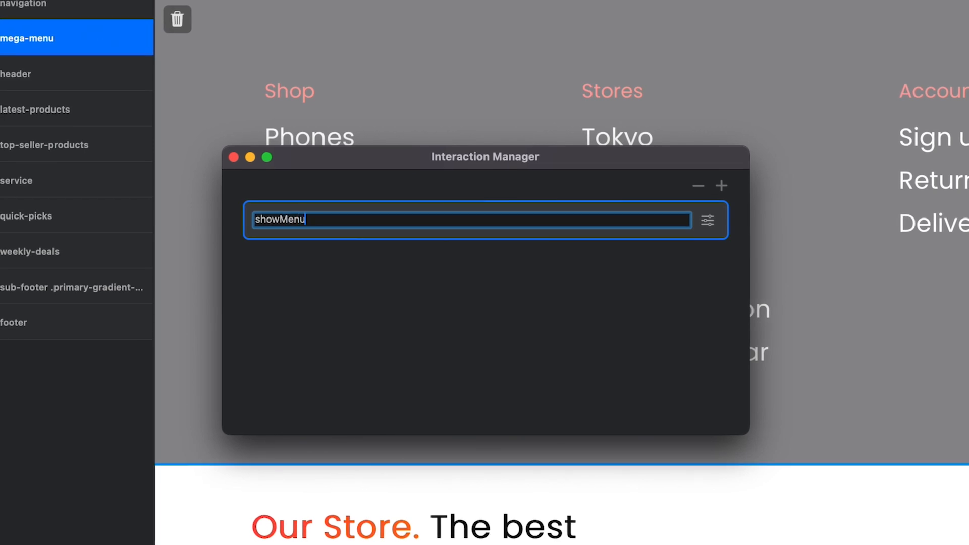
key(Return)
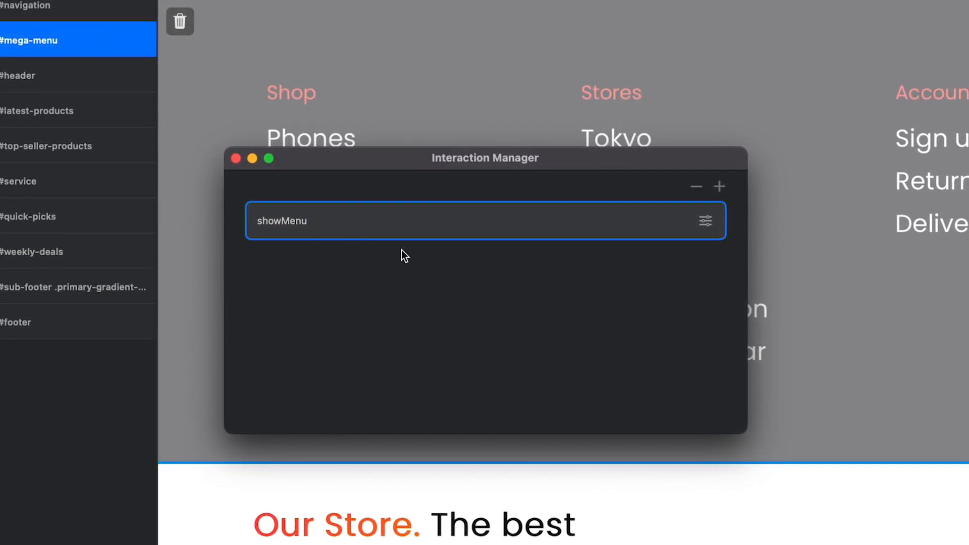
Add an If Statement rule to the showMenu interaction with the condition Visible Is Not #mega-menu
click(704, 222)
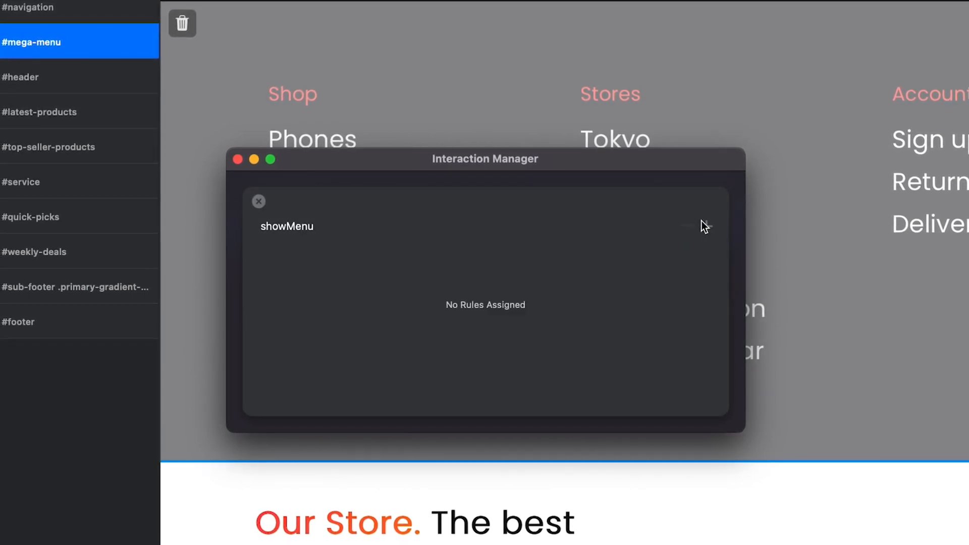
click(706, 227)
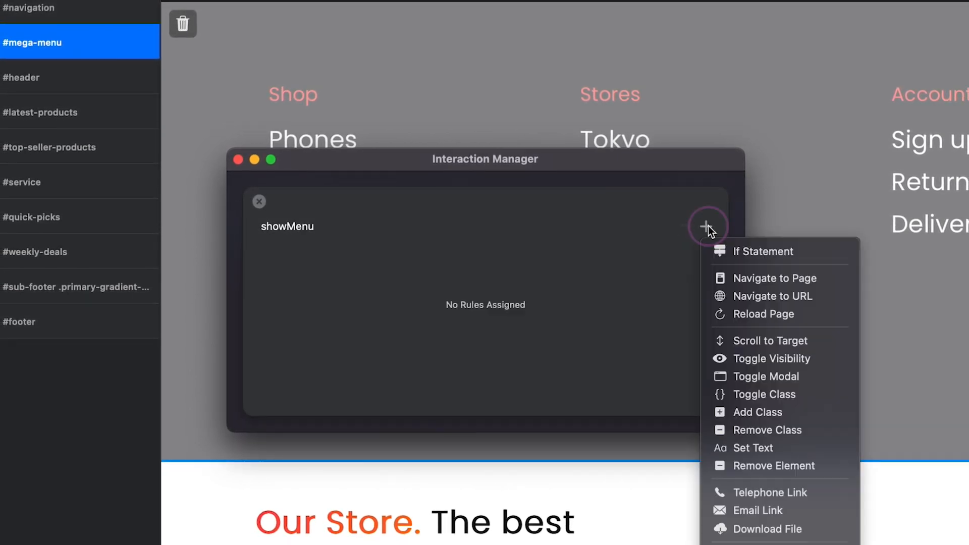
click(753, 252)
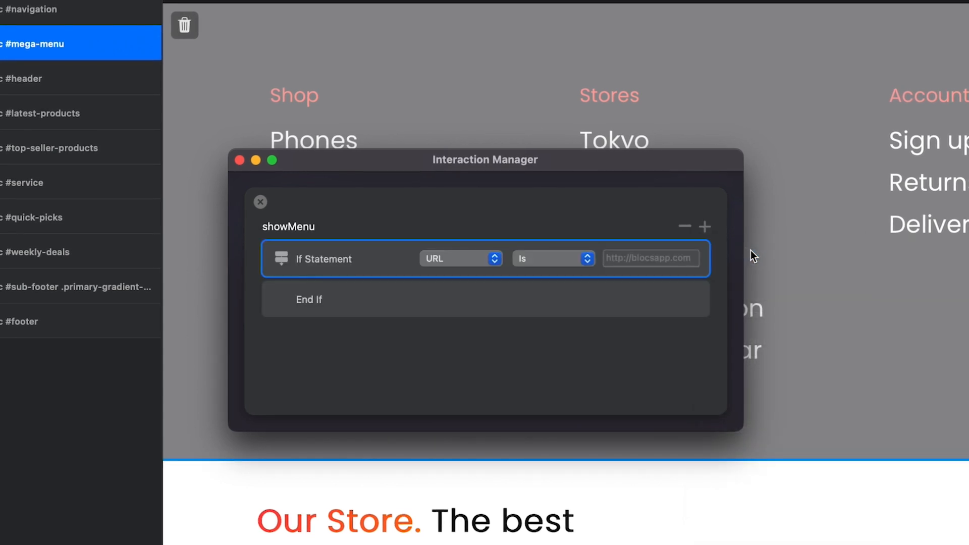
click(495, 260)
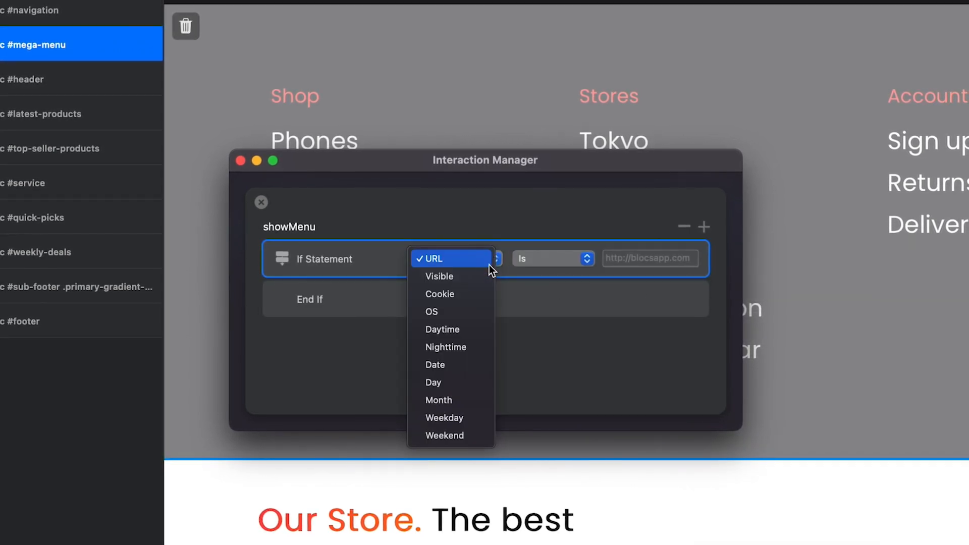
click(485, 276)
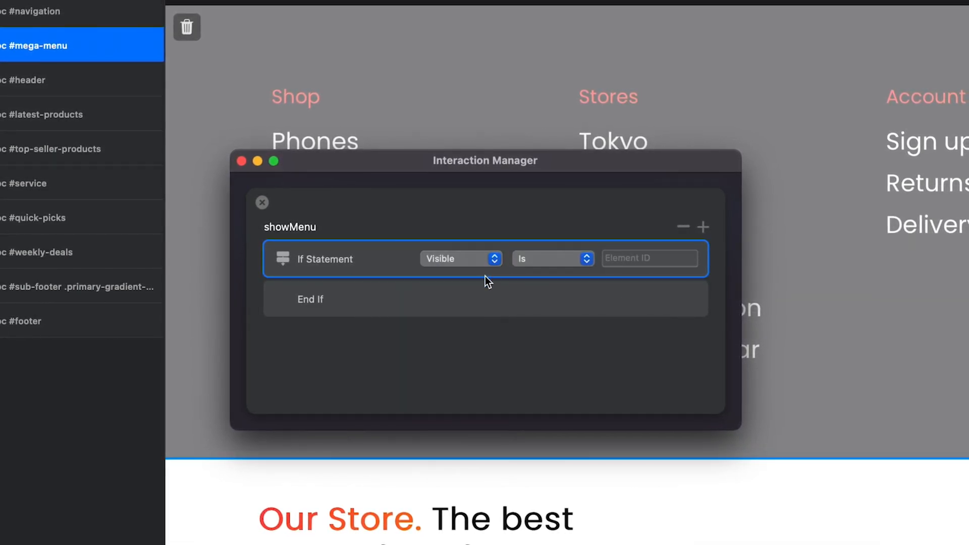
click(585, 261)
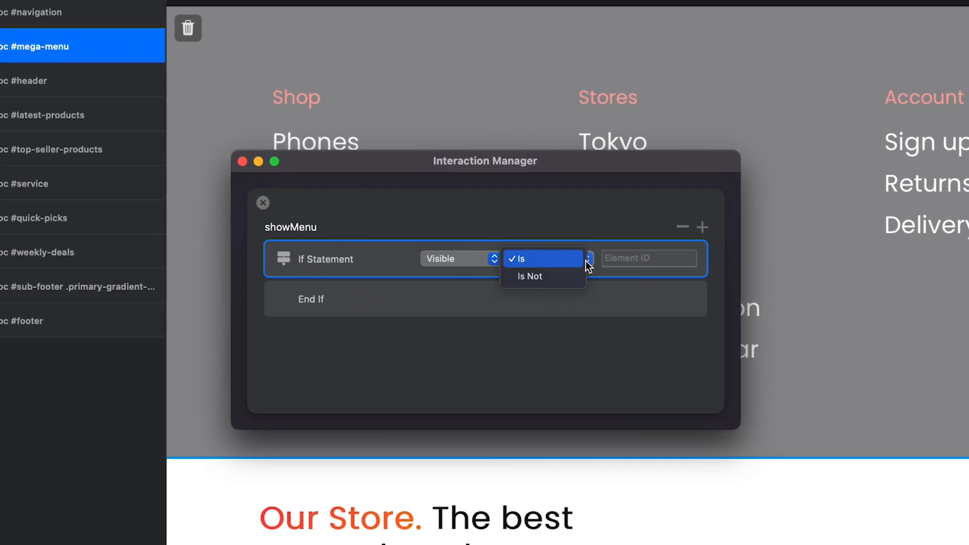
click(576, 277)
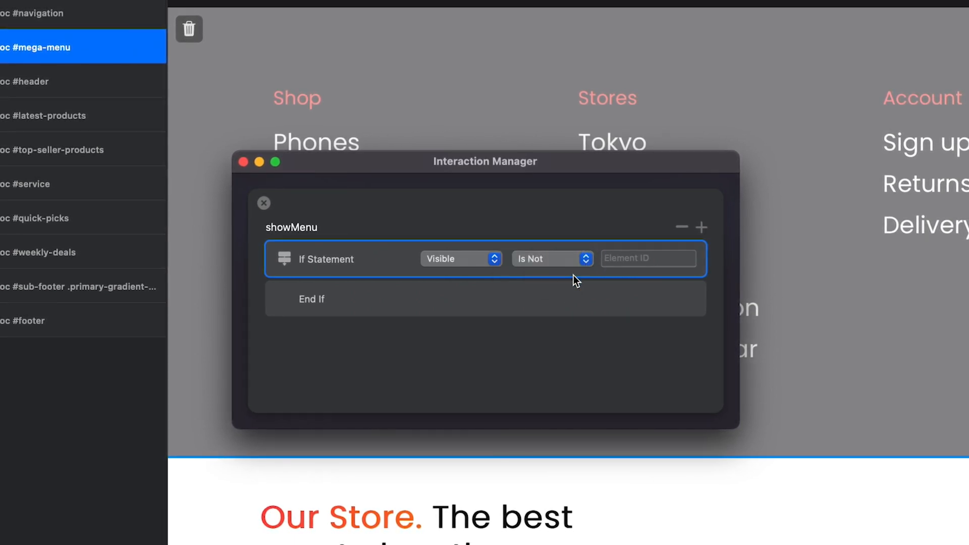
click(617, 257)
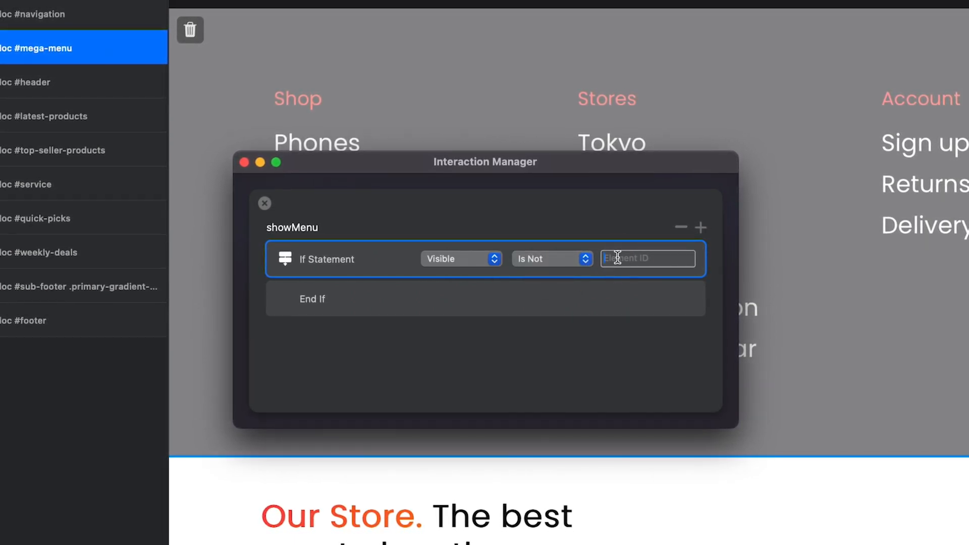
text(#mega)
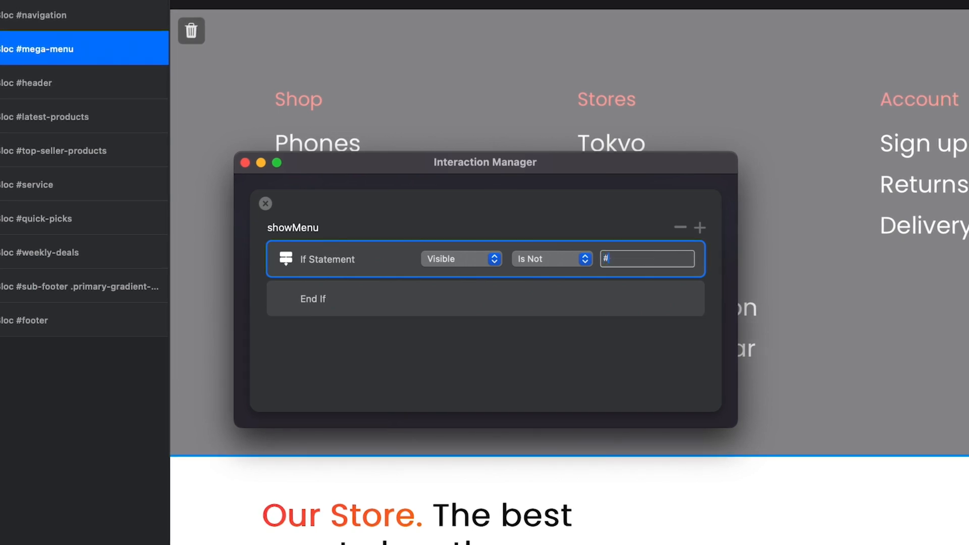
text(-m)
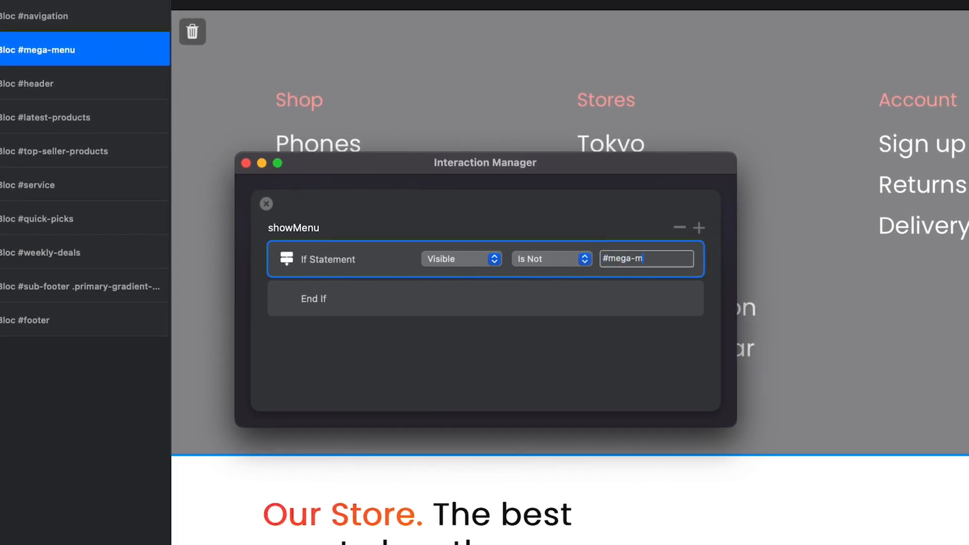
text(enu)
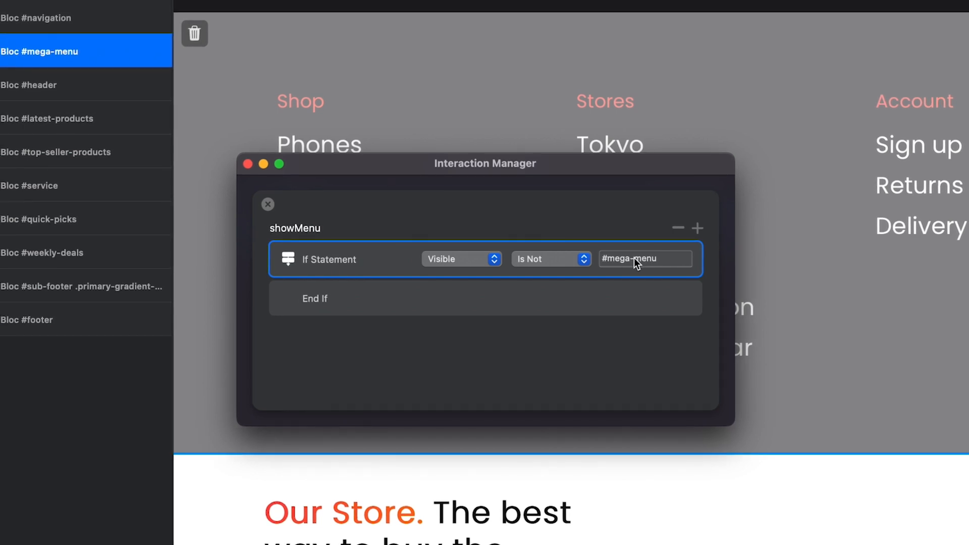
Add a Toggle Visibility action targeting #mega-menu inside showMenu's If Statement, and return to the interaction list
click(698, 228)
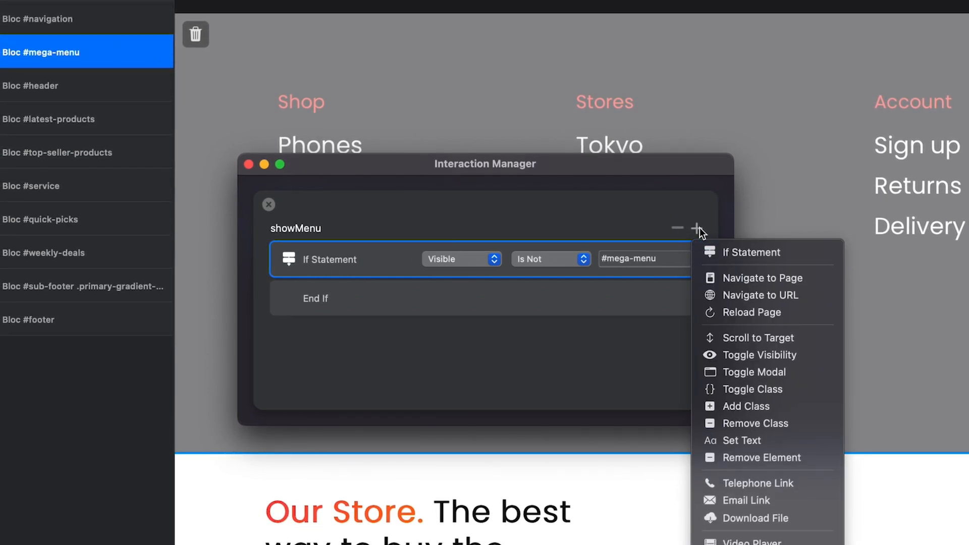
click(803, 355)
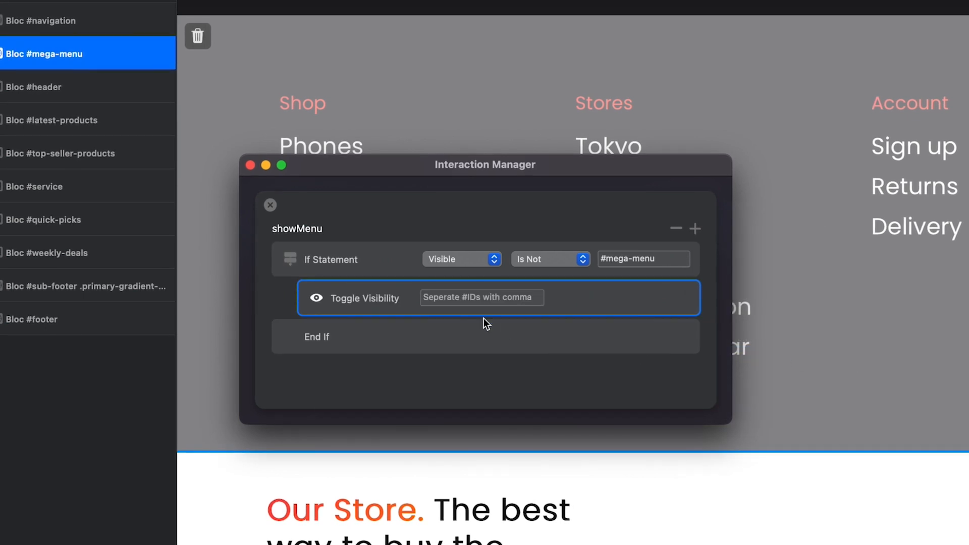
click(443, 296)
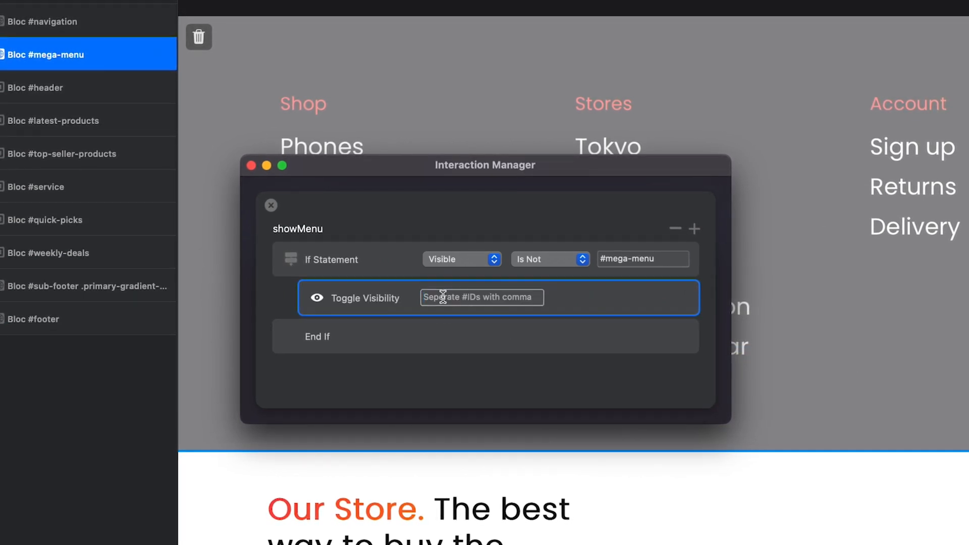
text(#mega-menu)
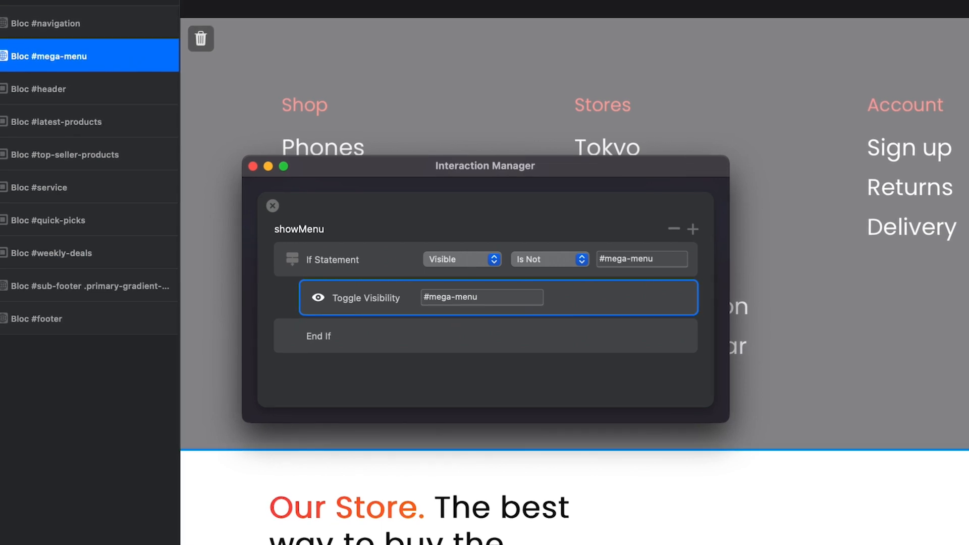
click(273, 207)
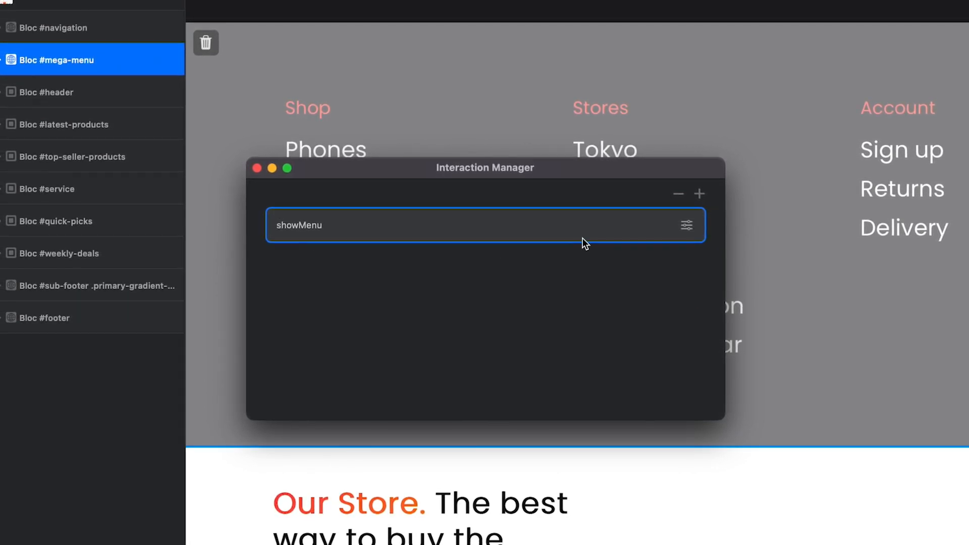
Add a second interaction named hideMenu
click(699, 194)
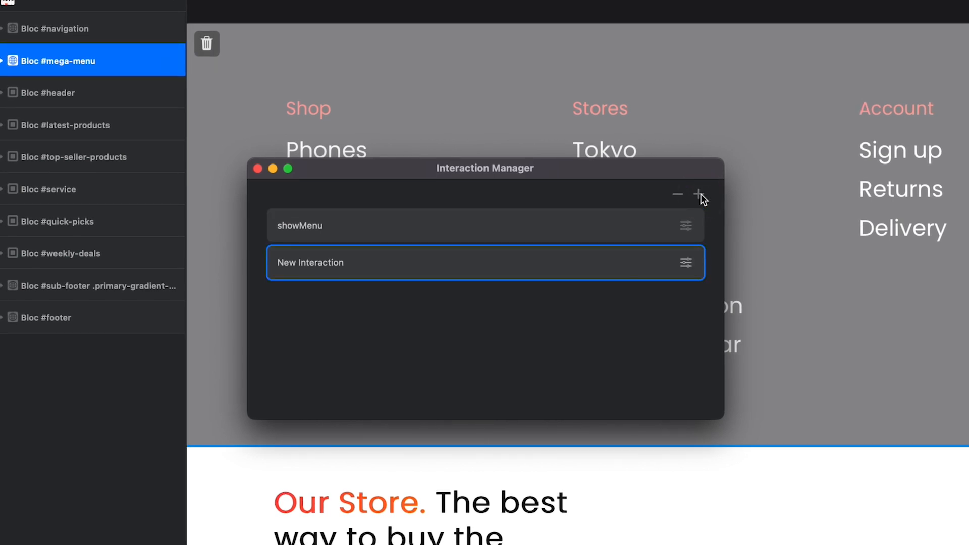
double_click(319, 263)
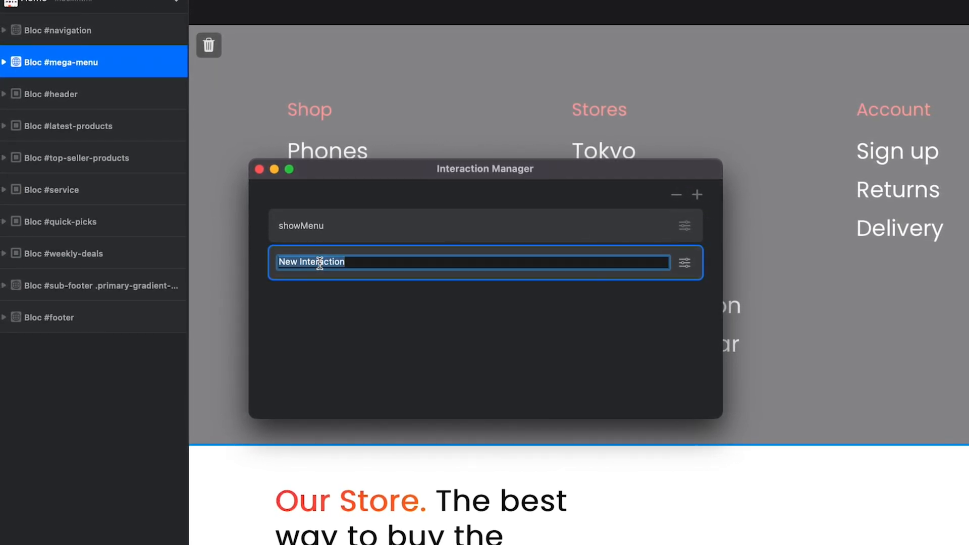
text(hideMenu)
key(Return)
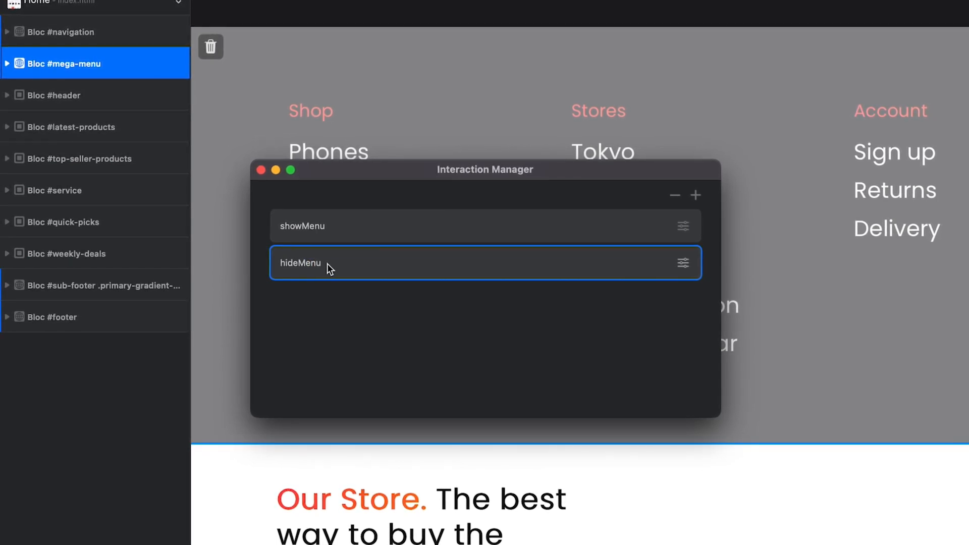
Add an If Statement rule to the hideMenu interaction with the condition Visible Is #mega-menu
click(683, 263)
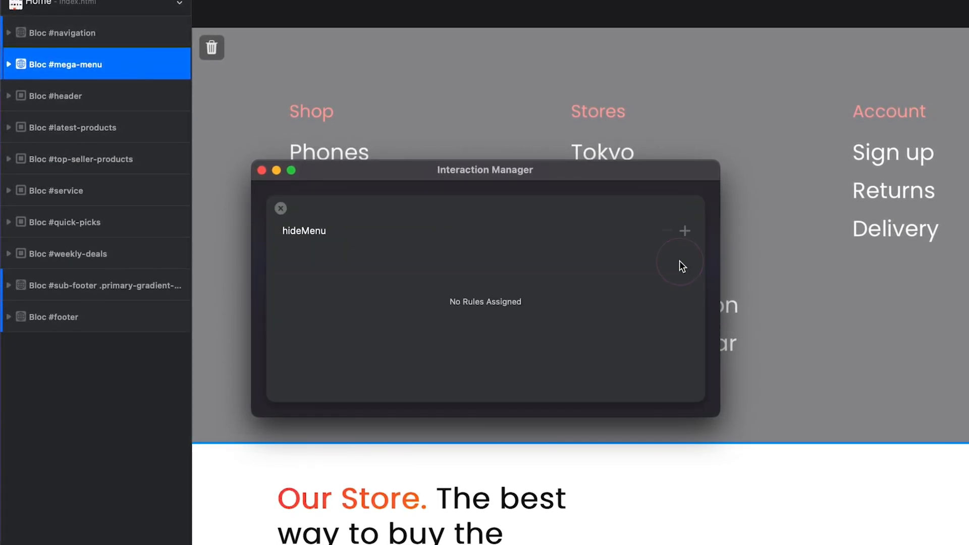
click(684, 231)
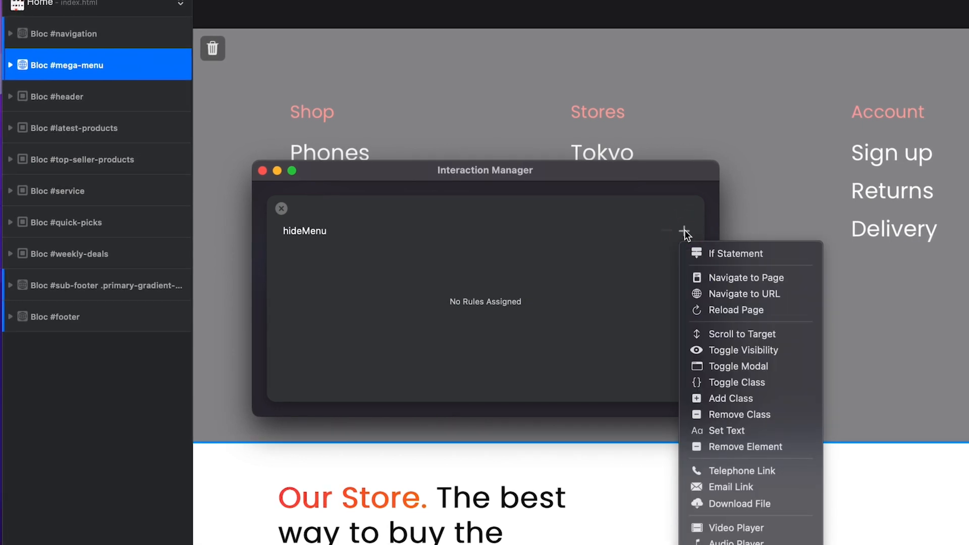
click(781, 256)
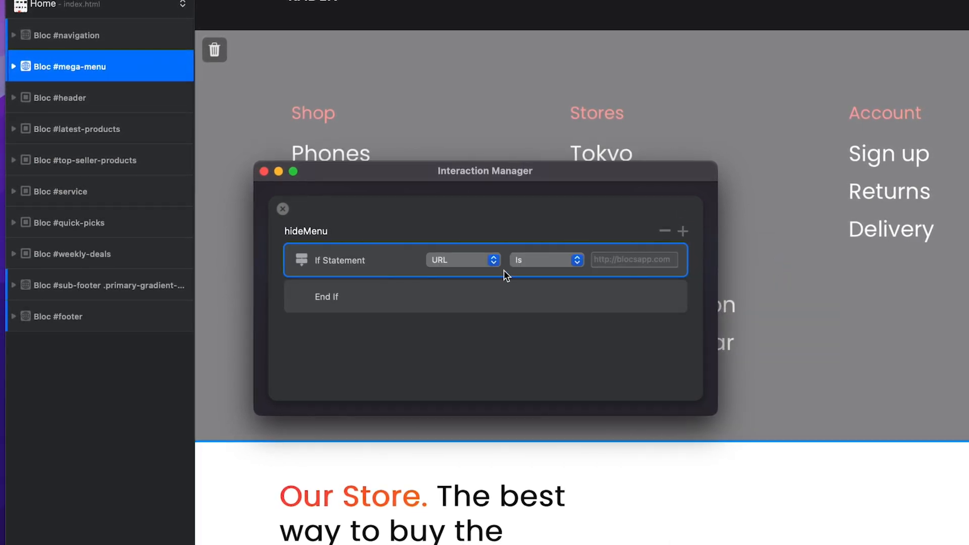
click(494, 260)
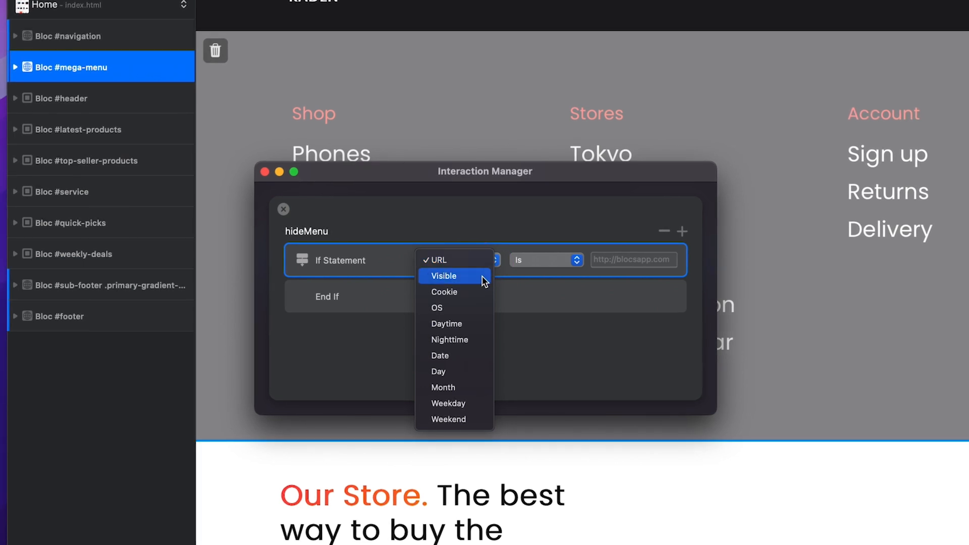
click(483, 276)
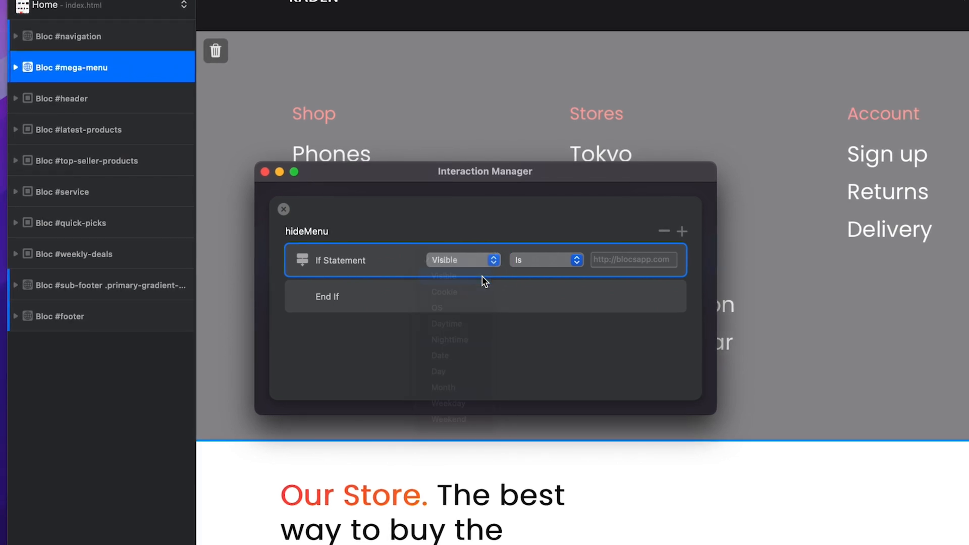
click(613, 259)
text(#mega-menu)
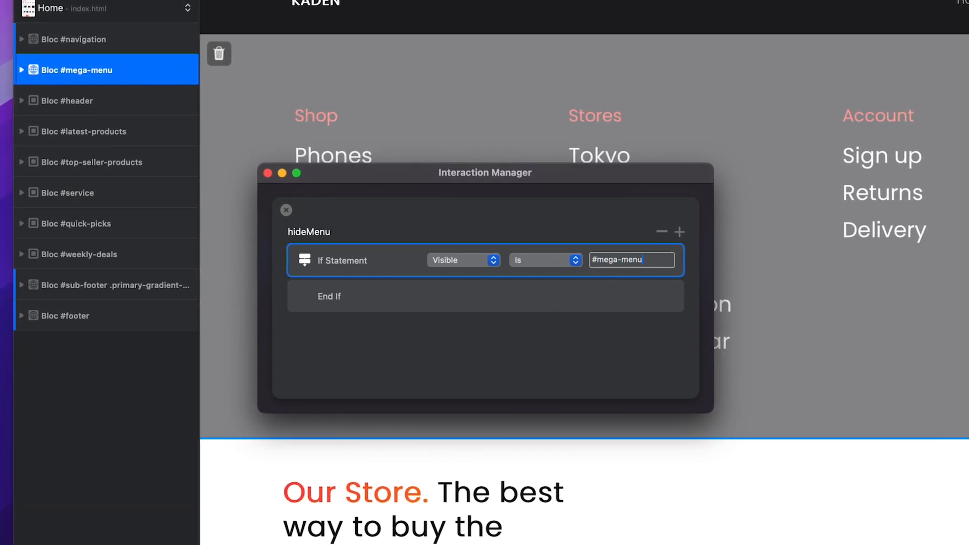
Add a Toggle Visibility action targeting #mega-menu inside hideMenu's If Statement, and return to the interaction list
key(Return)
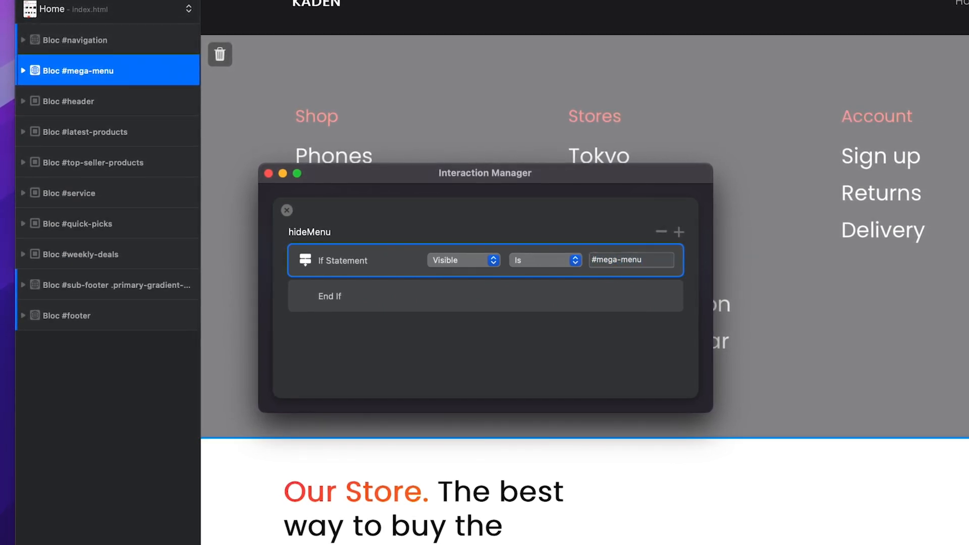
click(680, 231)
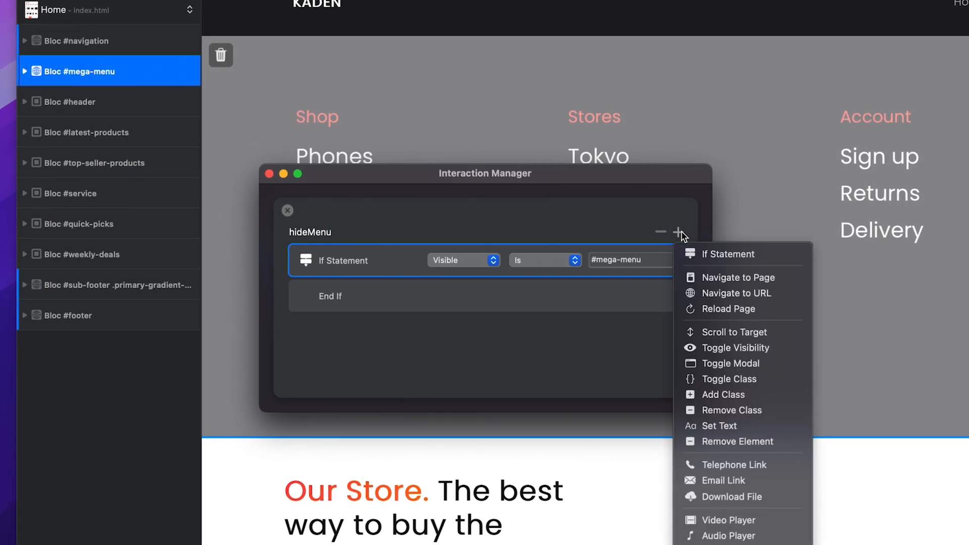
click(789, 348)
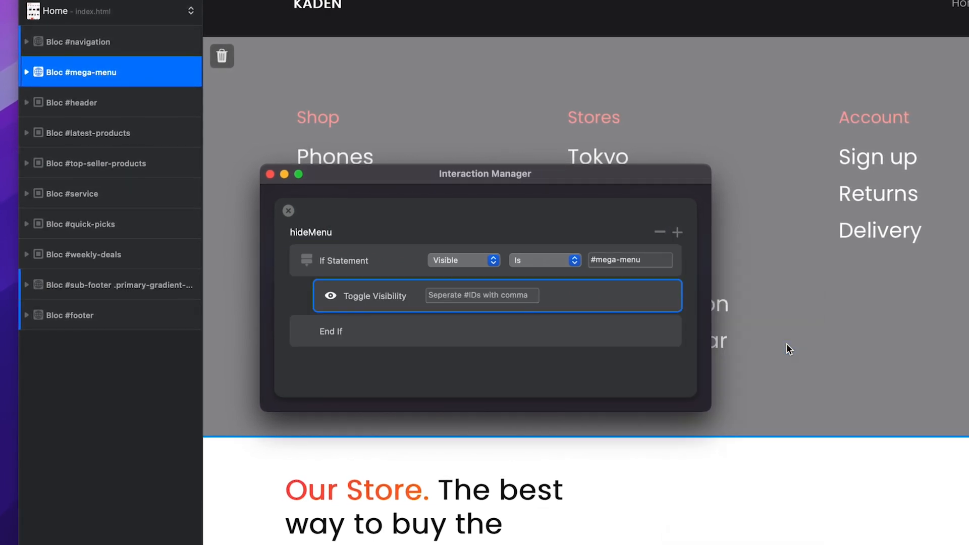
click(456, 298)
text(#mega-menu)
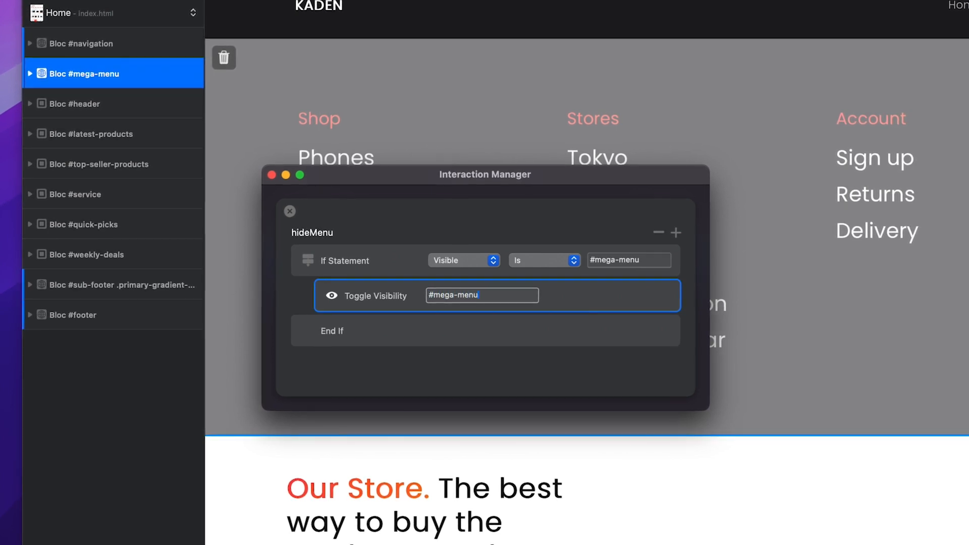
key(Return)
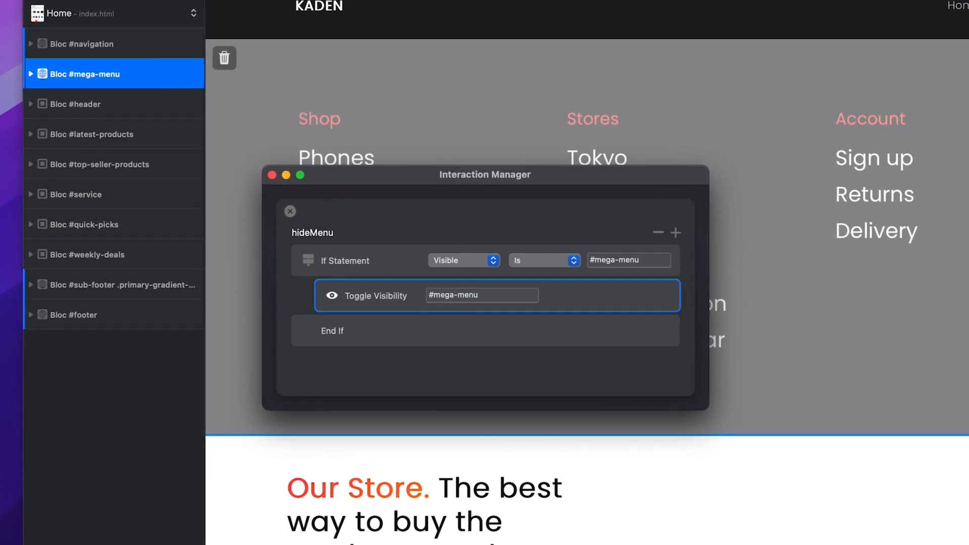
click(291, 213)
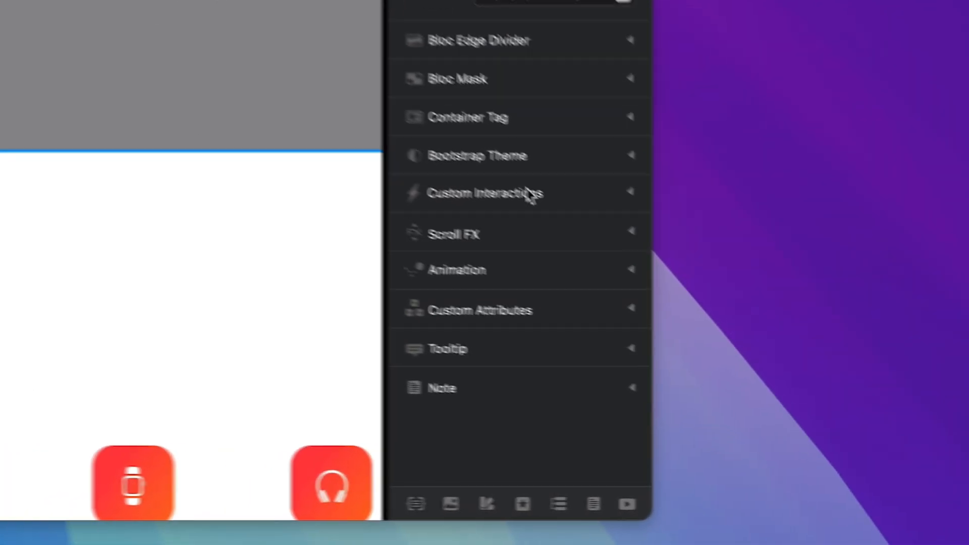
Assign hideMenu as the Leave interaction in the mega-menu bloc's Custom Interactions
click(529, 193)
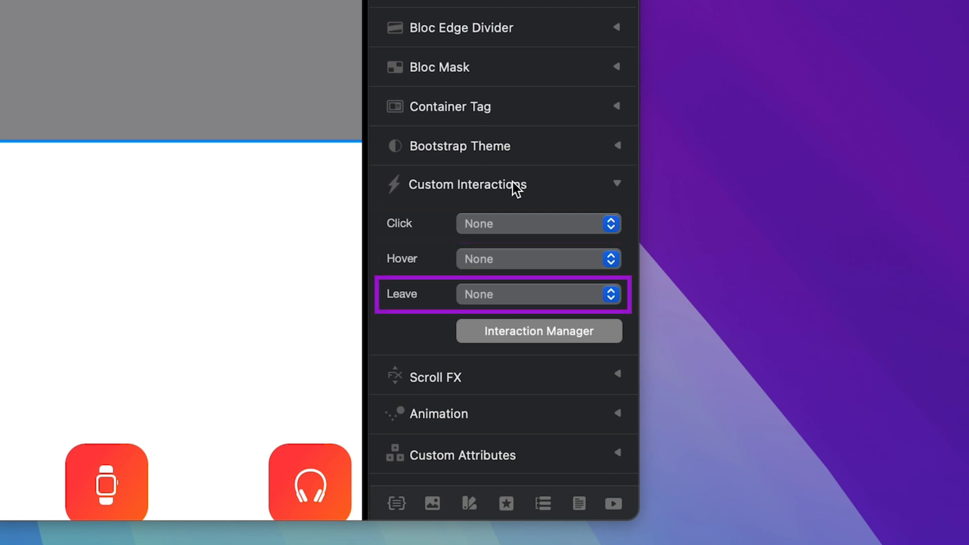
click(511, 294)
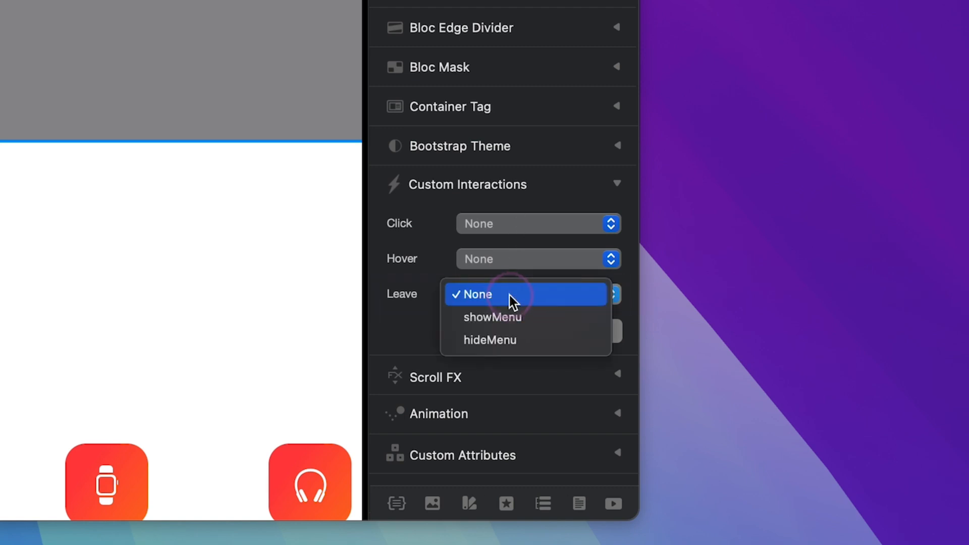
click(505, 341)
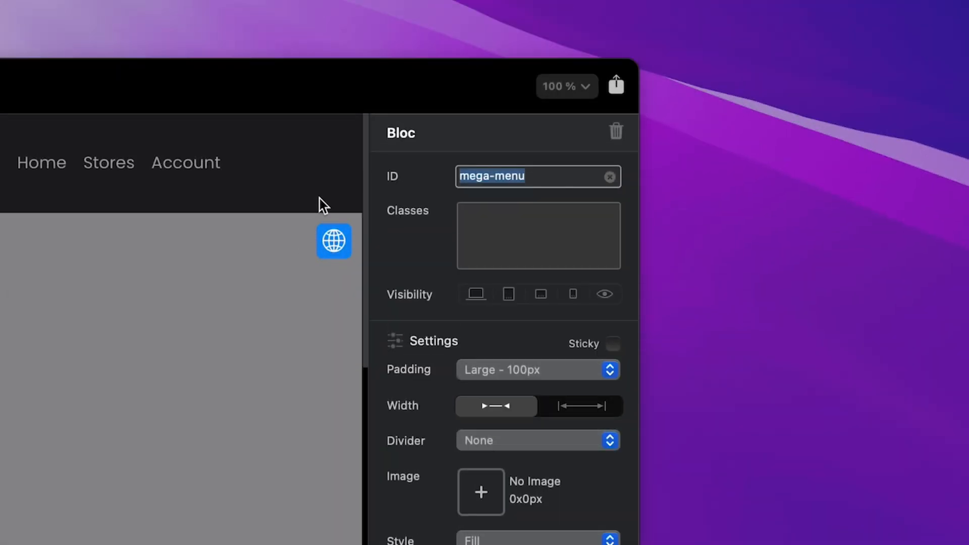
Select the navigation bloc and assign showMenu as its Hover interaction
click(320, 199)
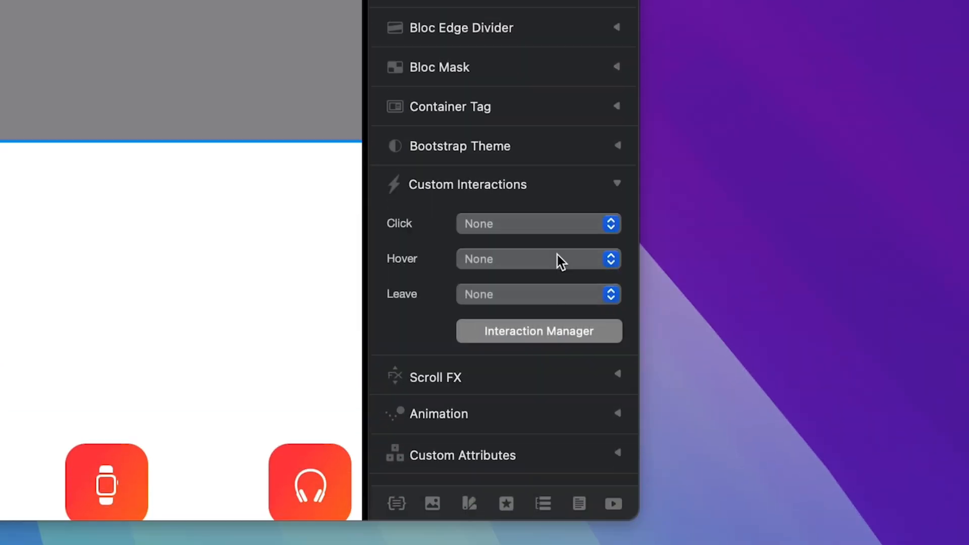
click(556, 259)
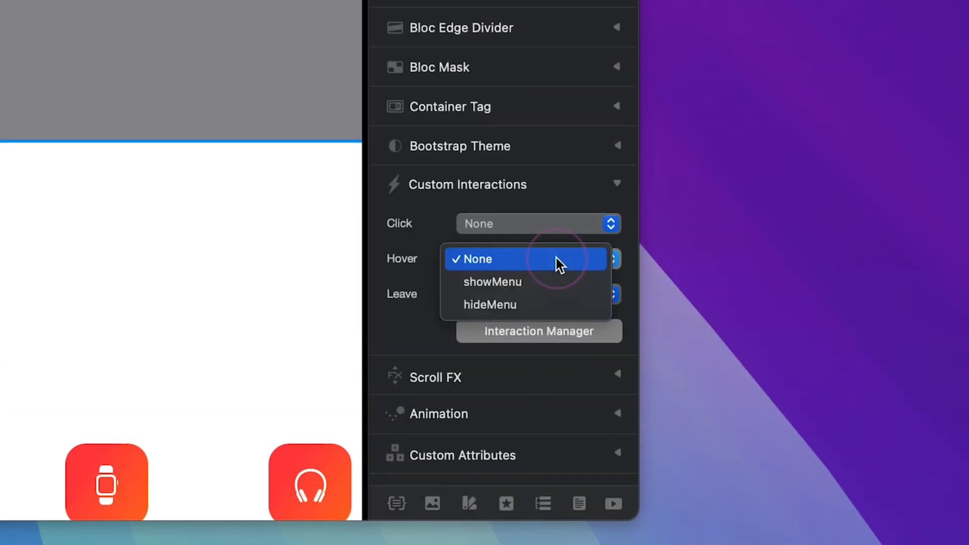
click(535, 285)
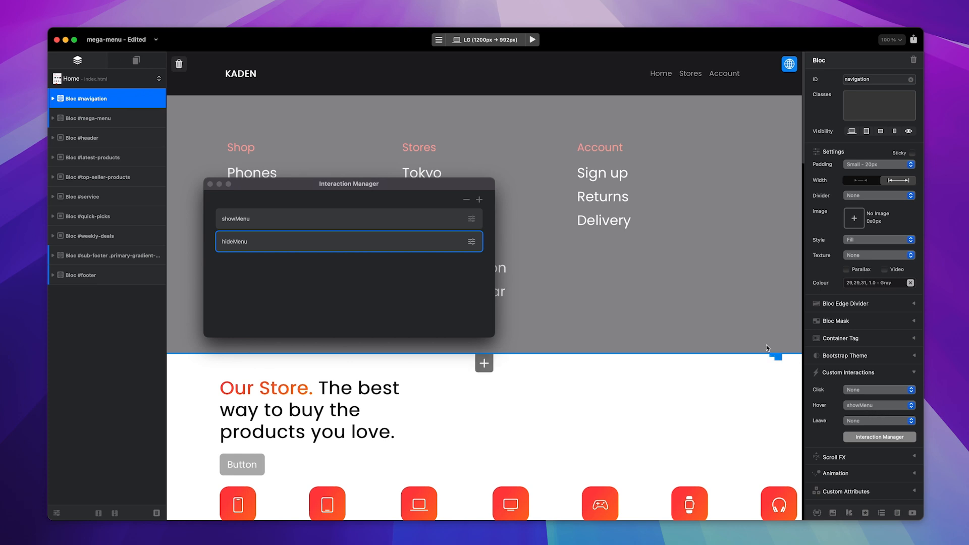
Preview the home page and test how the mega menu shows and hides from the navigation bar
click(533, 40)
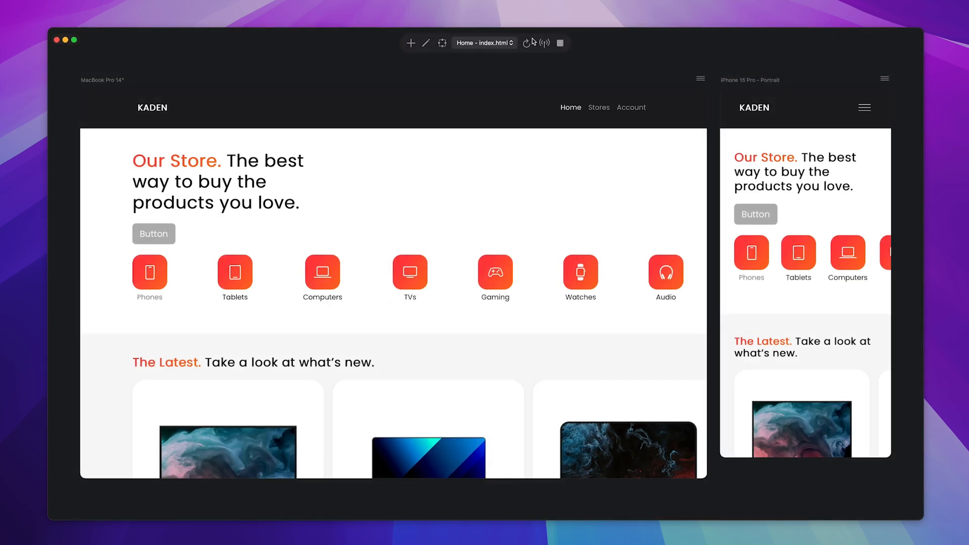
mouse_move(535, 119)
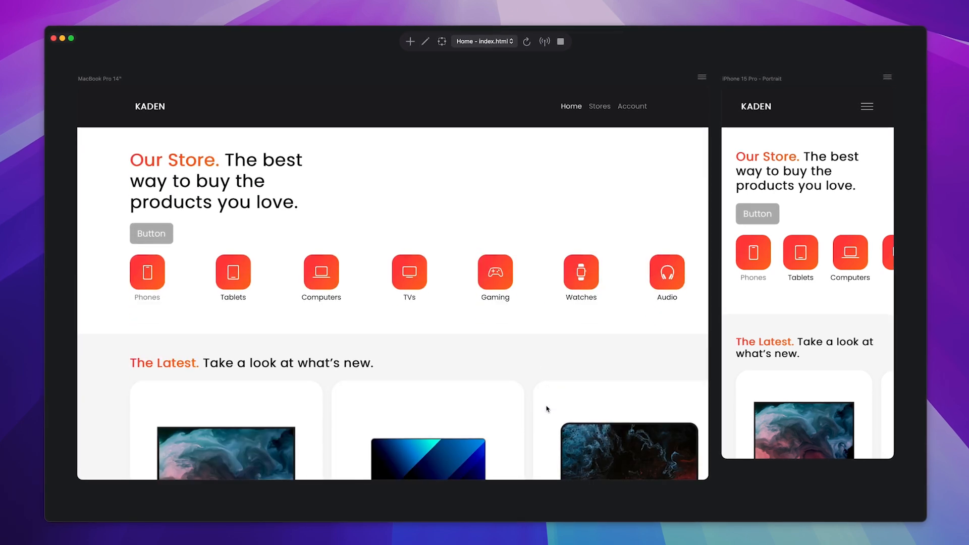
mouse_move(537, 123)
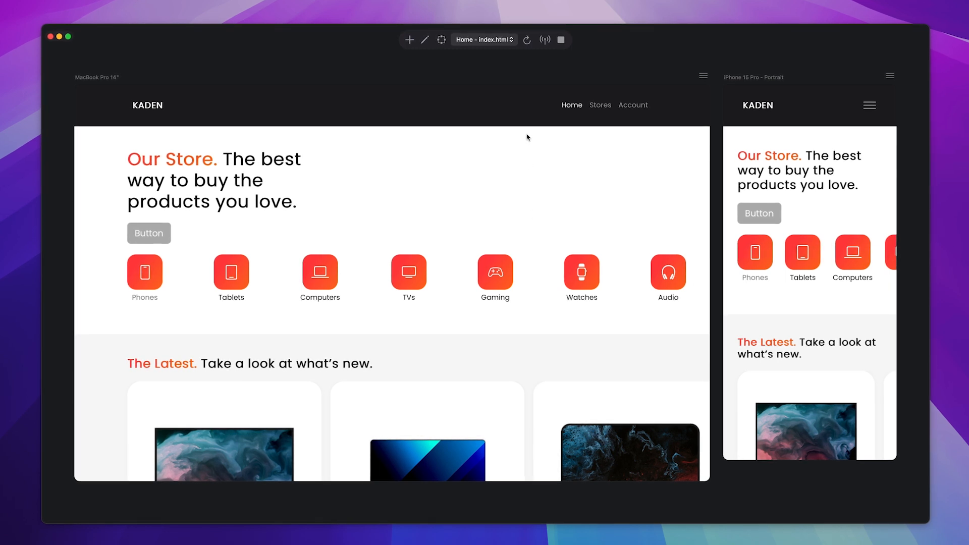
mouse_move(527, 117)
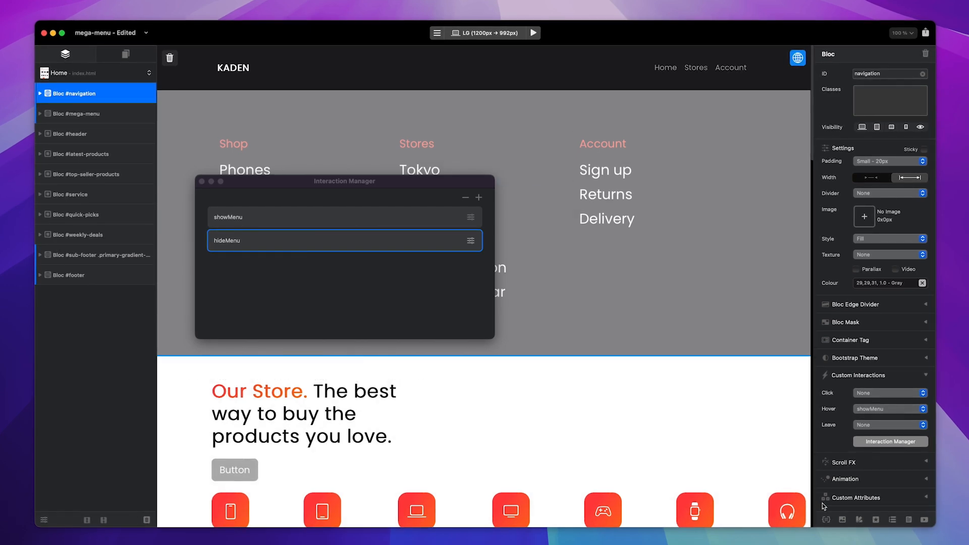
Create a new class named floating-menu in the Class Manager
click(827, 521)
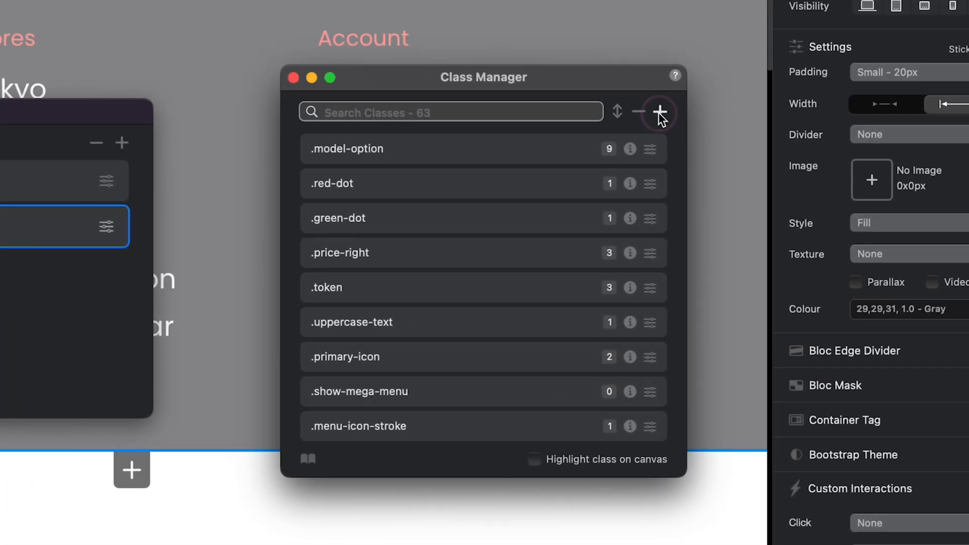
click(660, 113)
text(floating-menu)
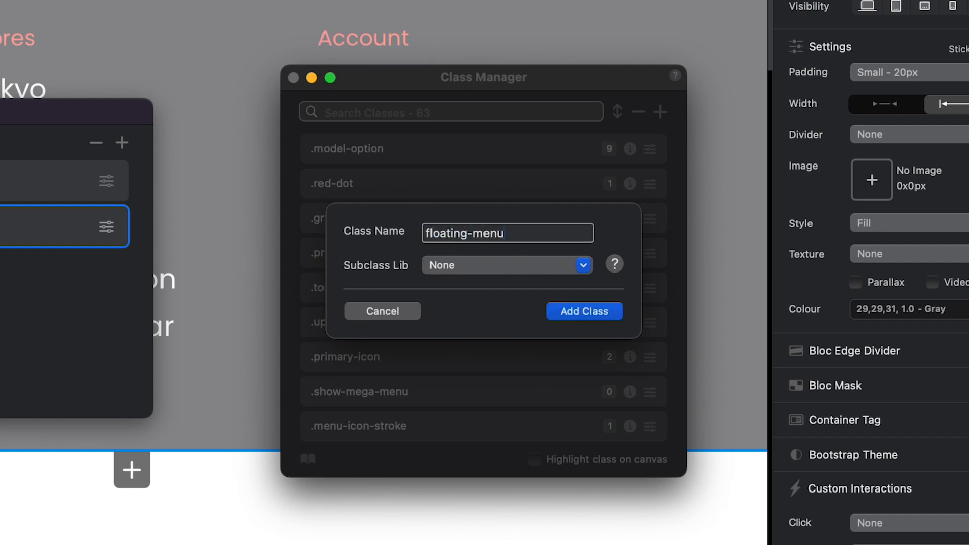
key(Return)
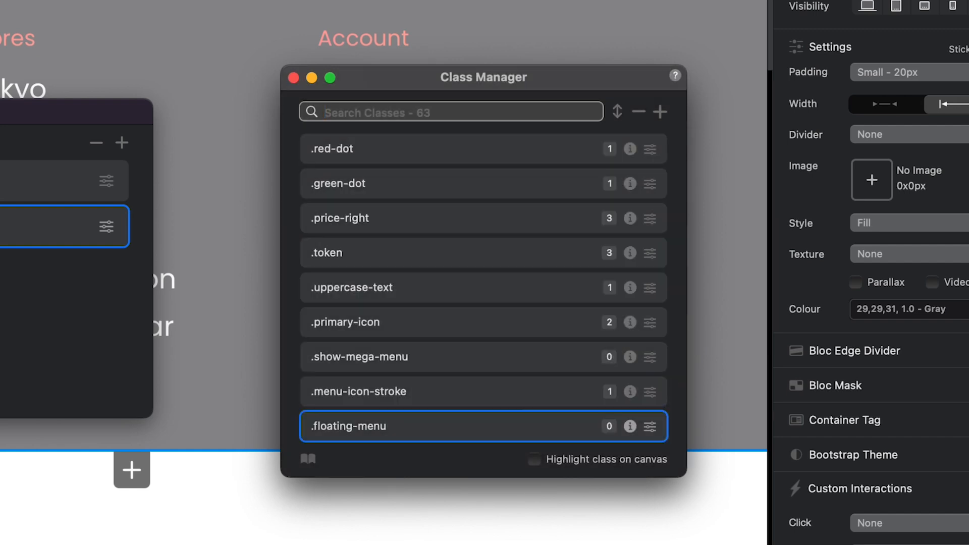
Set the floating-menu class's position to Absolute and its z-index to 99999, and finish editing the class
click(652, 428)
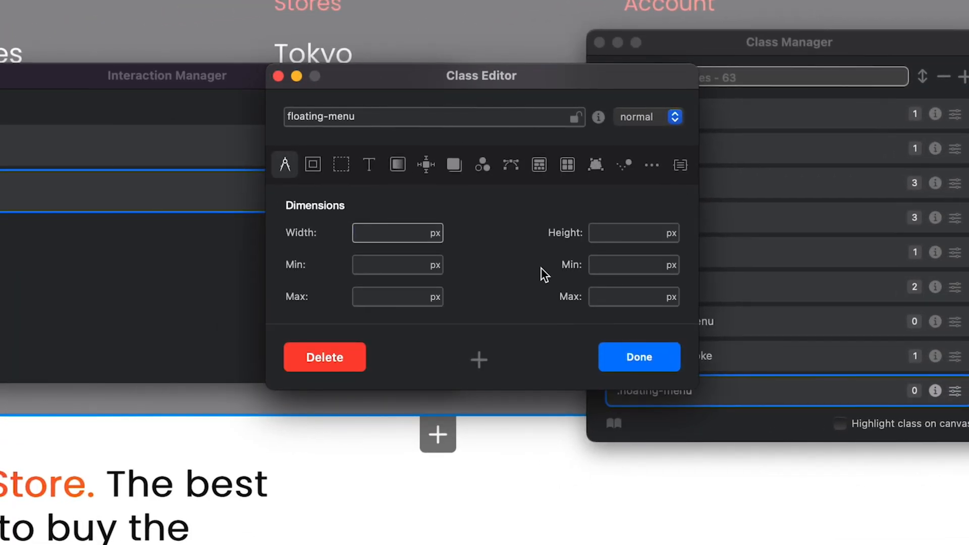
click(426, 166)
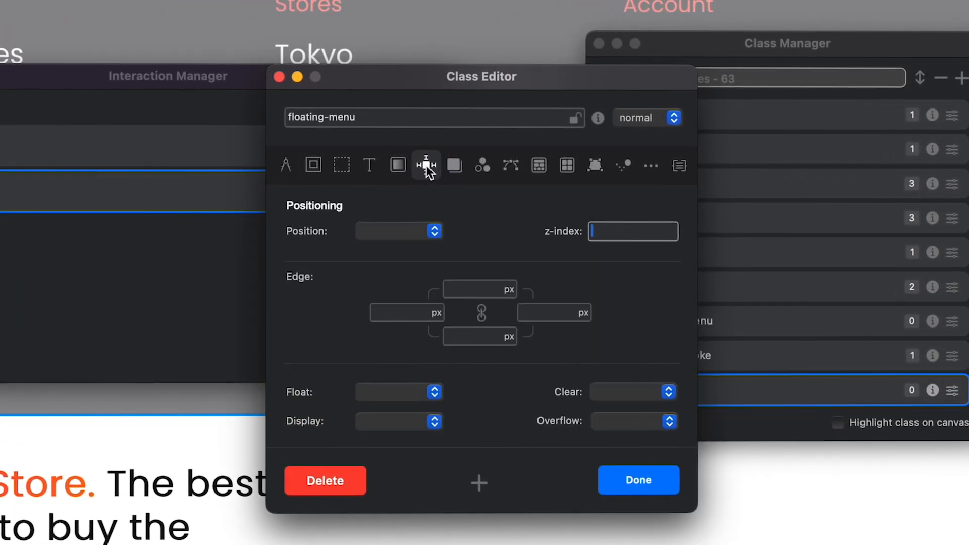
click(434, 231)
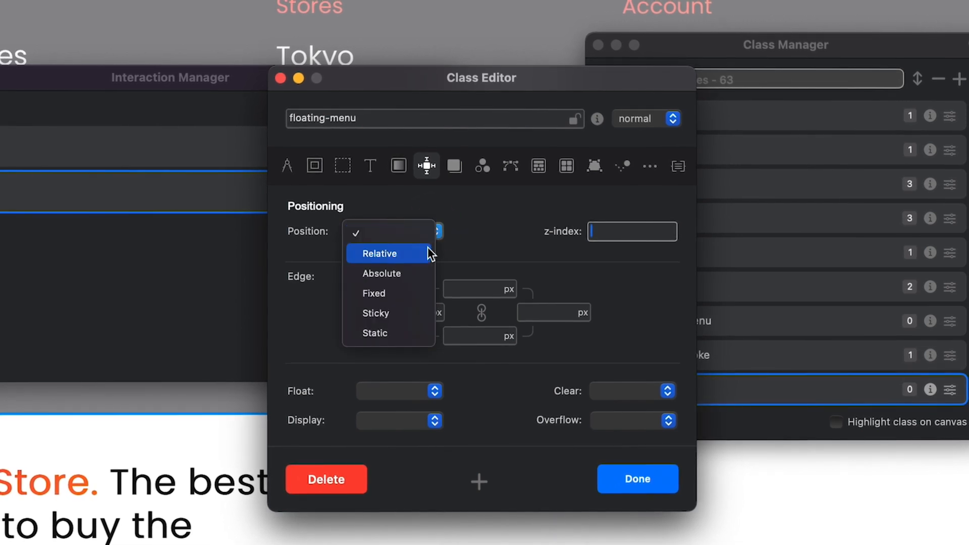
click(418, 274)
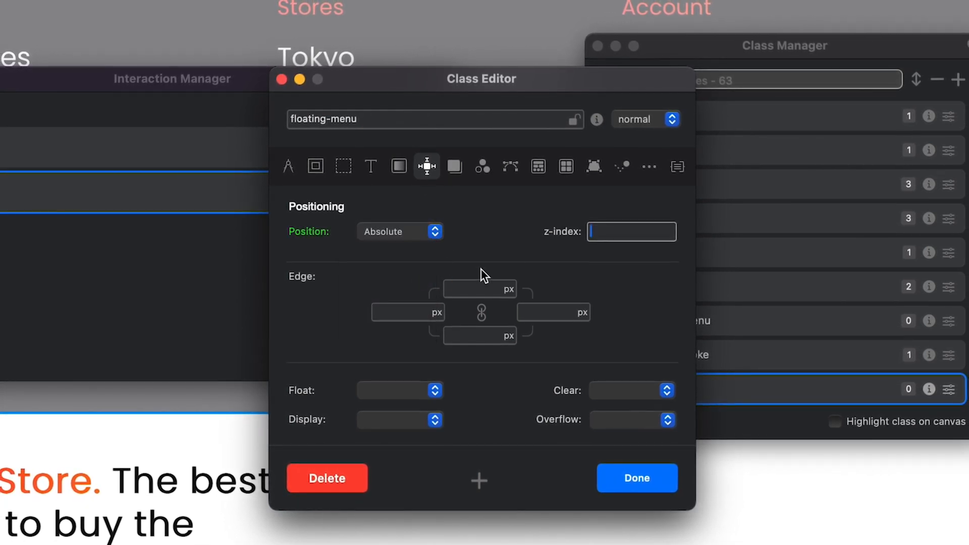
click(613, 234)
text(9)
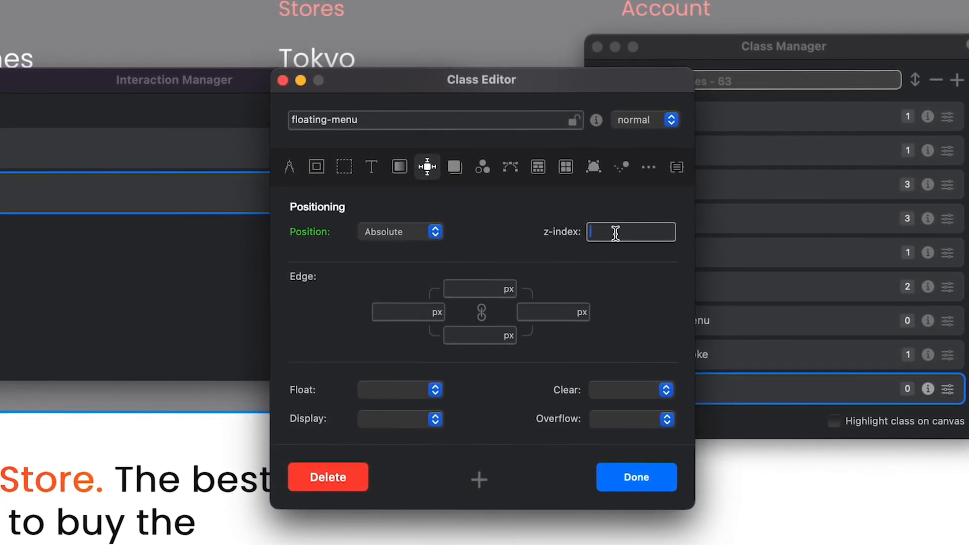
text(9999)
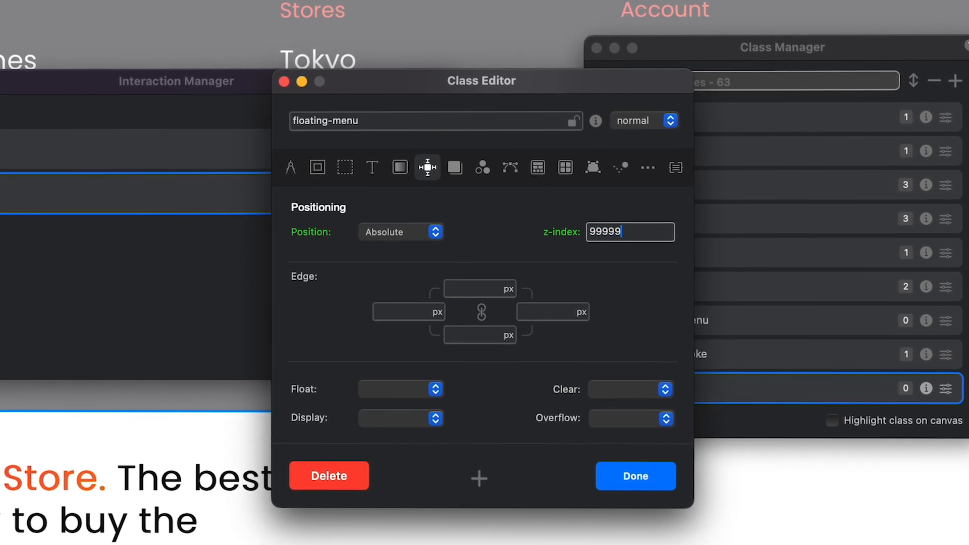
click(637, 475)
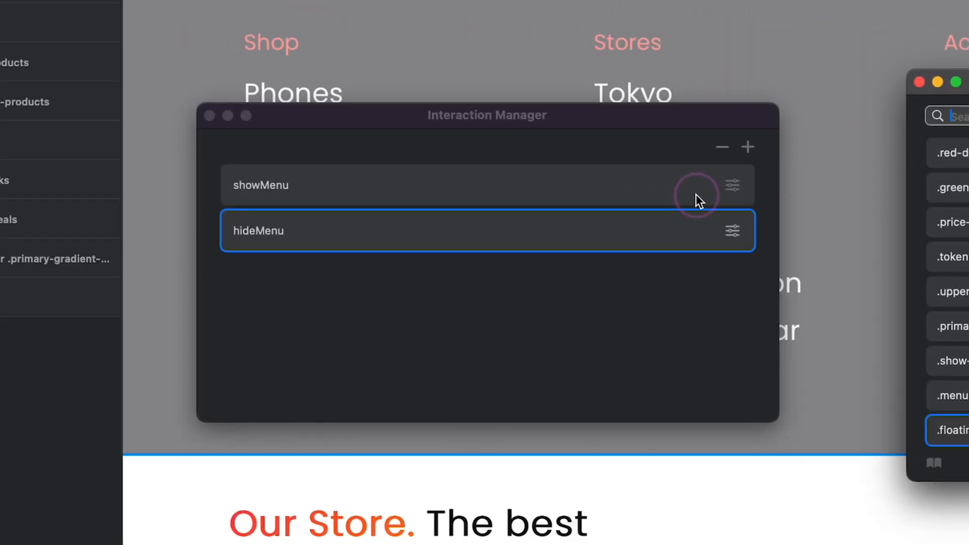
Open the showMenu interaction and insert an Add Class action directly below its If Statement
click(693, 186)
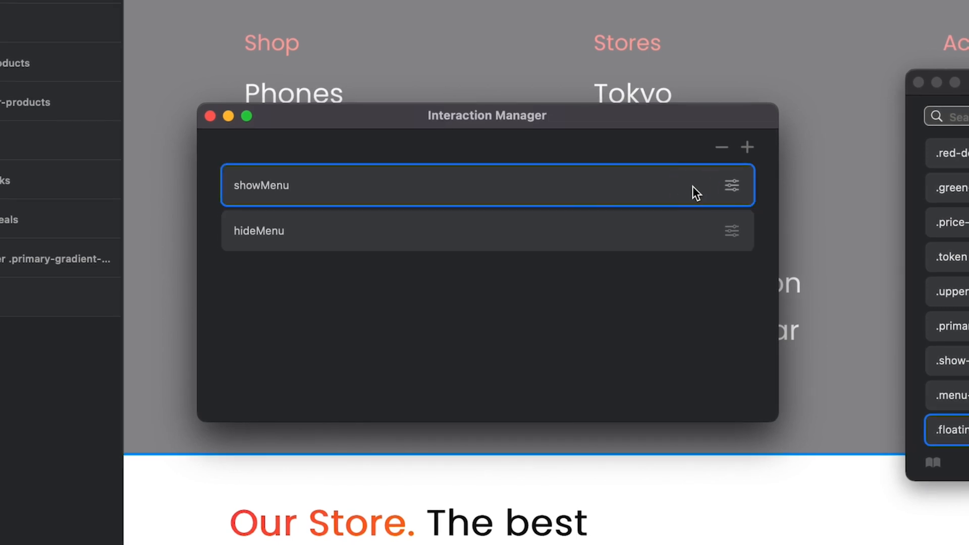
click(733, 186)
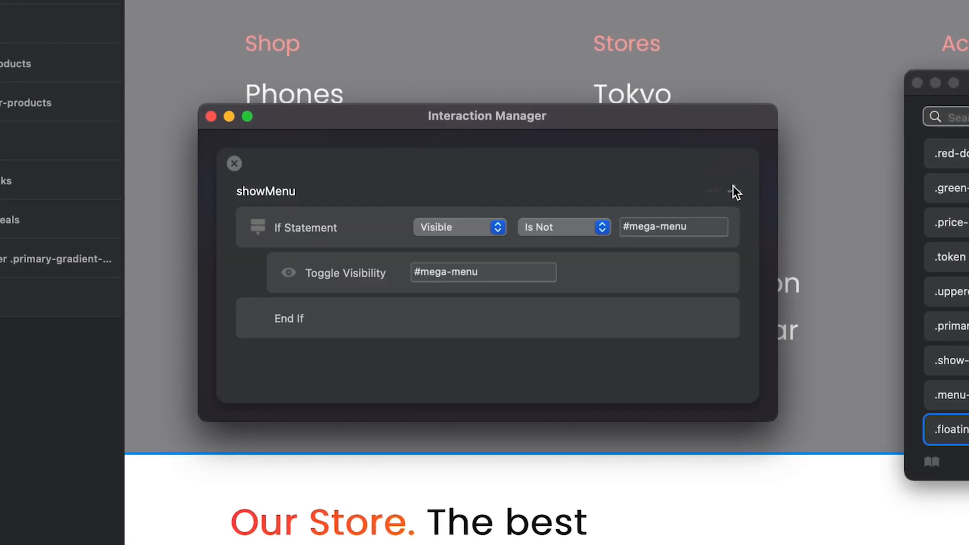
click(730, 241)
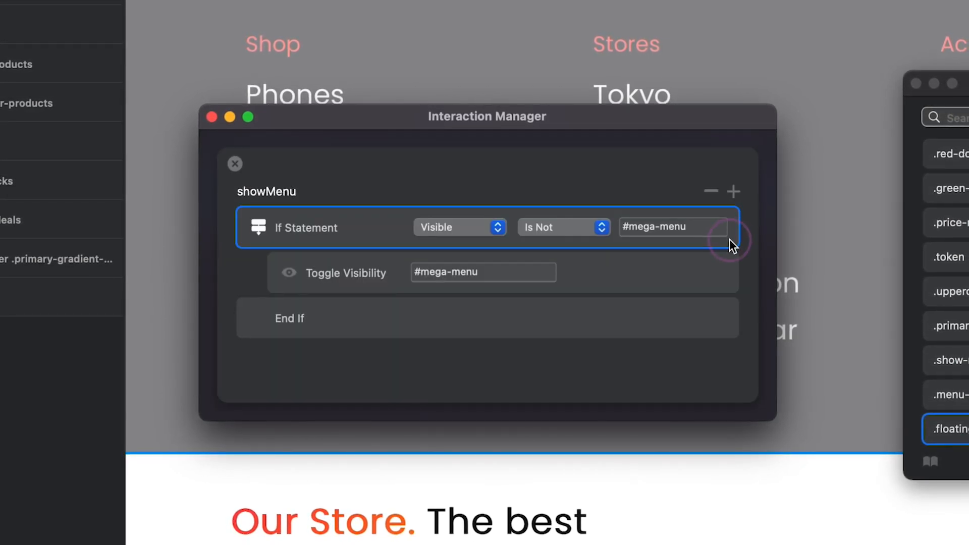
click(731, 191)
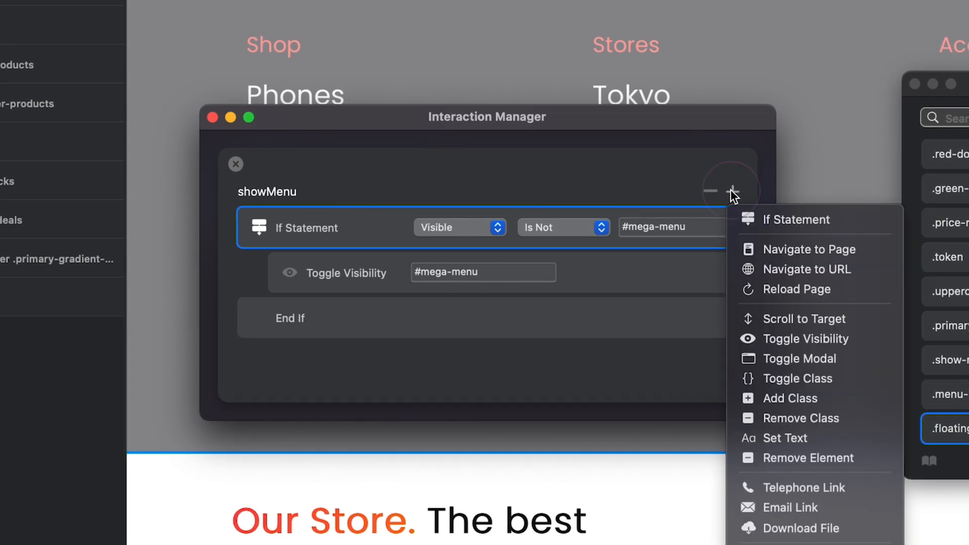
click(857, 399)
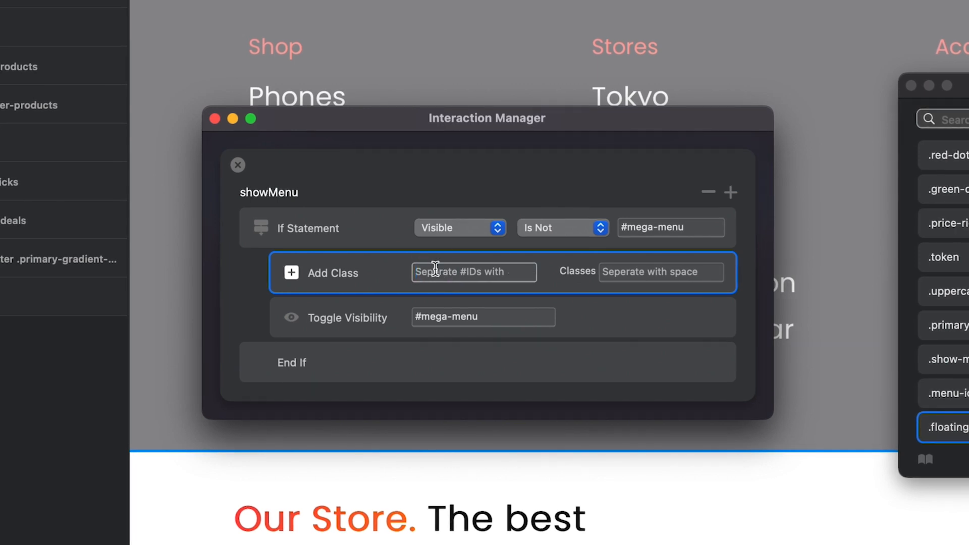
Set the Add Class action's target to #mega-menu and its class to floating-menu
text(#mega-menu)
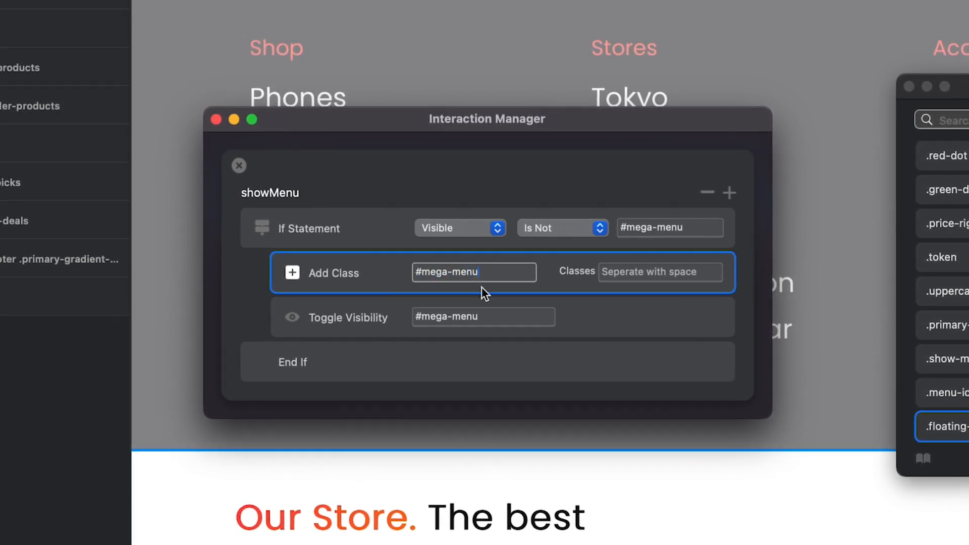
click(651, 270)
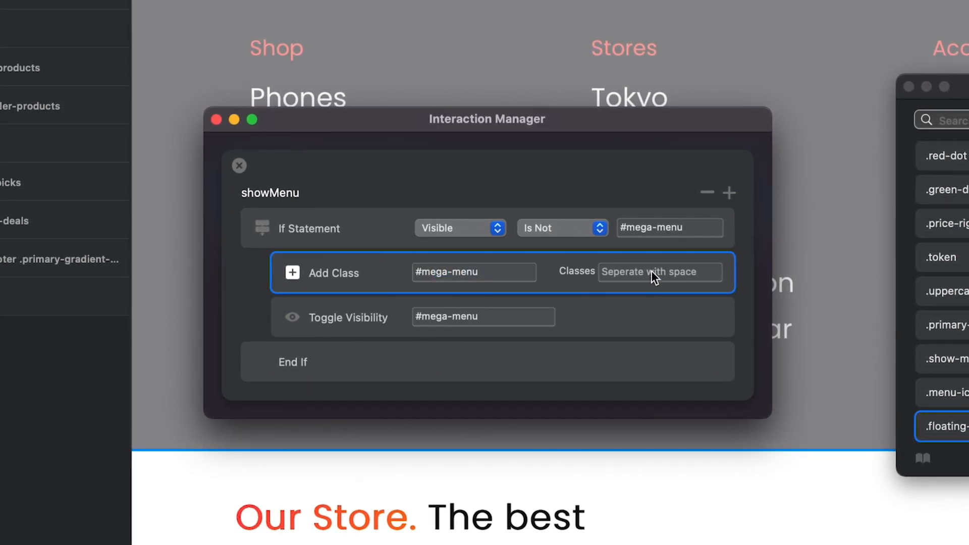
text(fl)
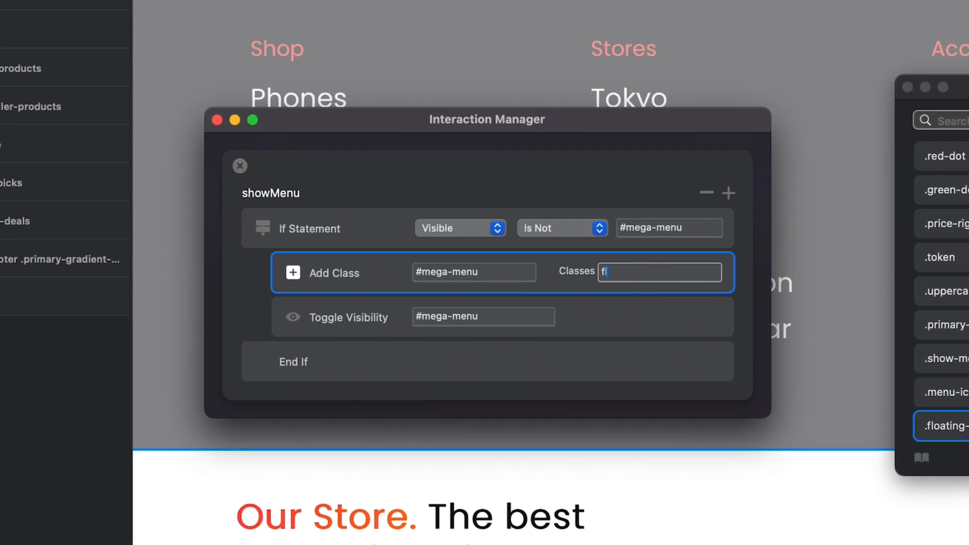
text(oating-m)
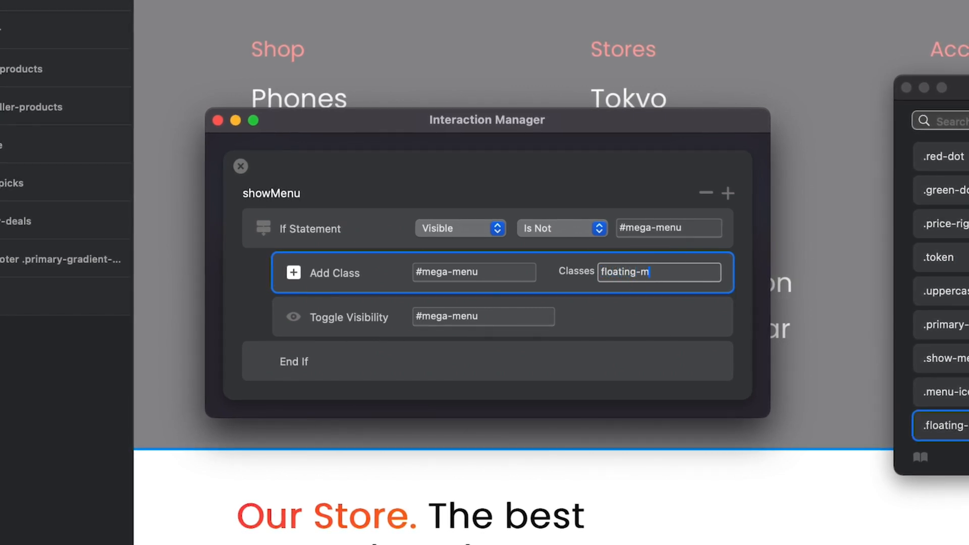
text(enu)
key(Return)
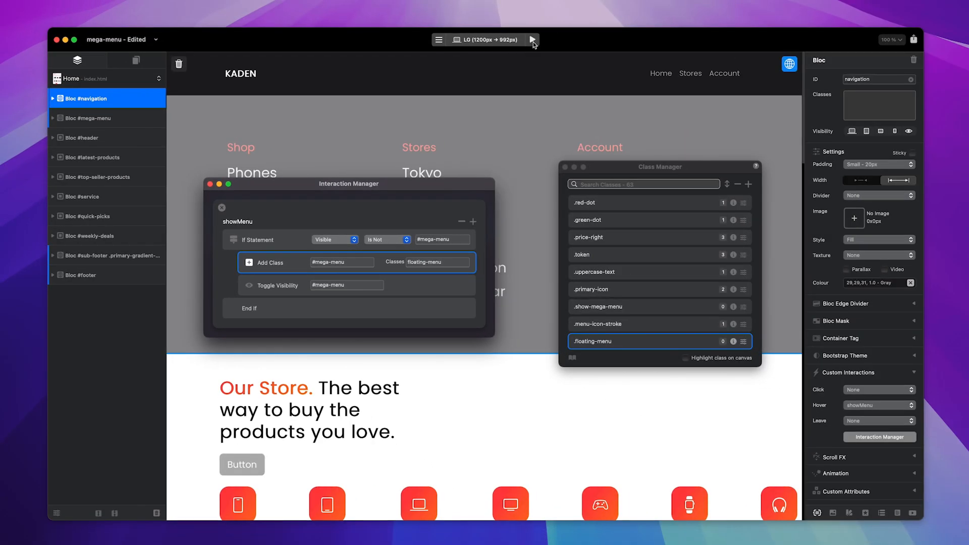
Preview the home page again and test the mega menu's floating behaviour over the page content
click(533, 40)
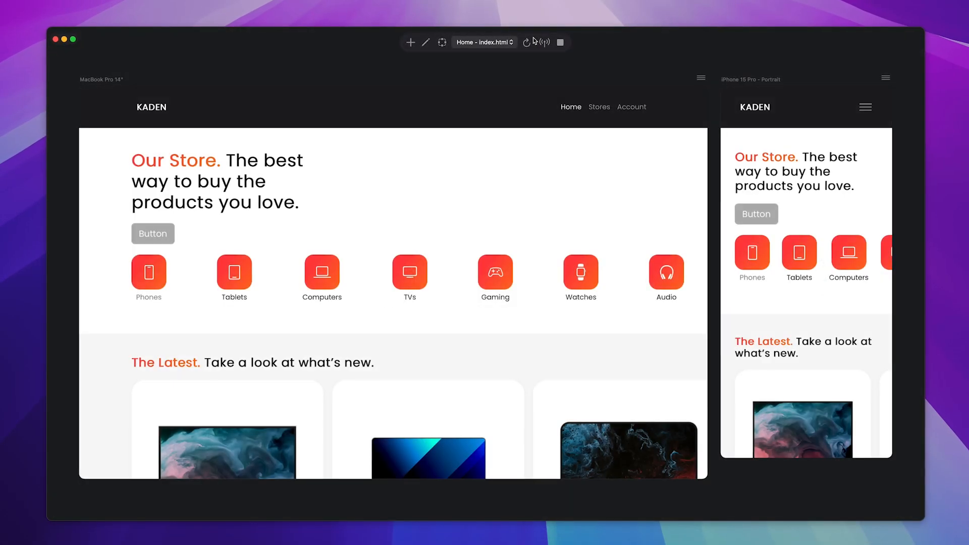
mouse_move(508, 108)
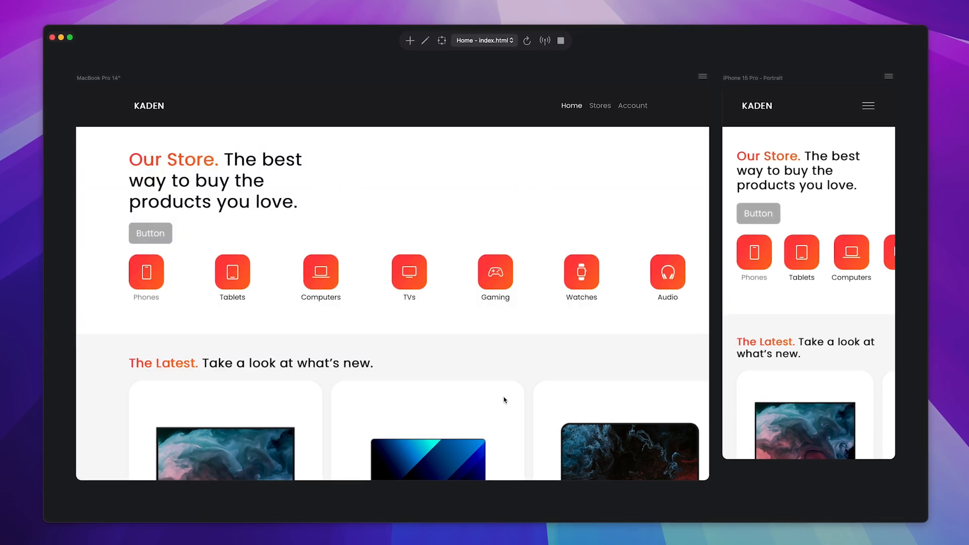
mouse_move(505, 118)
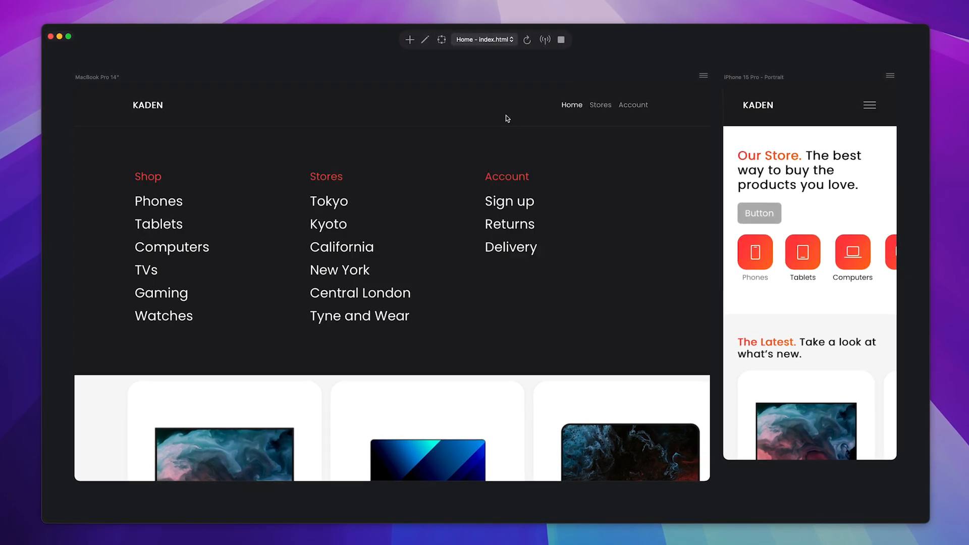